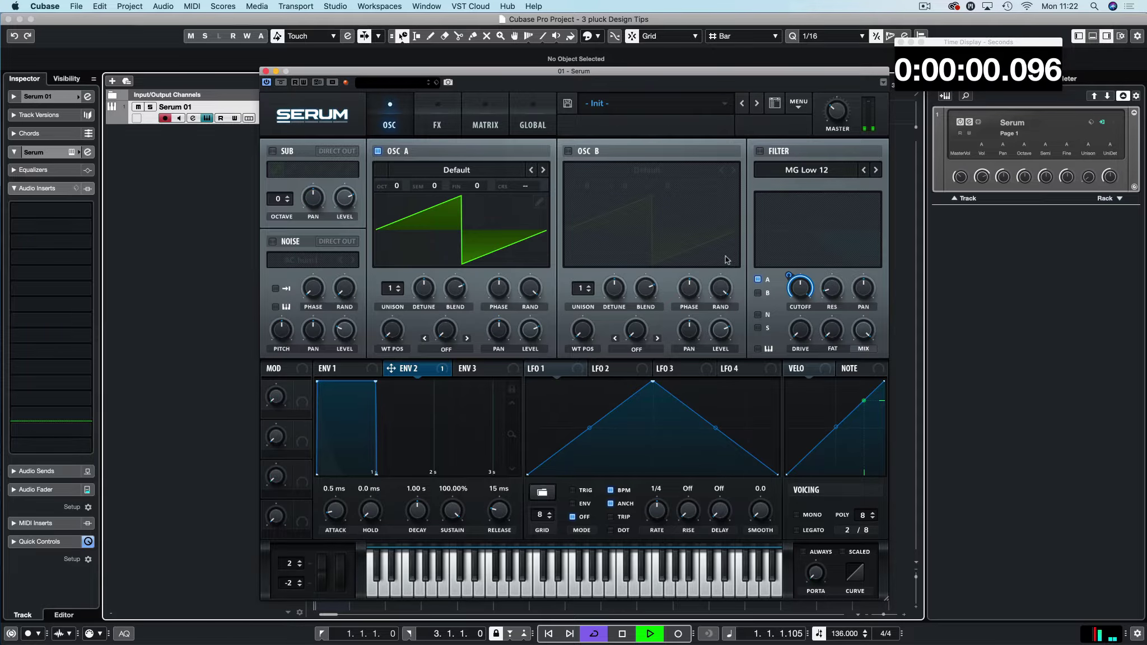
Check the modulation matrix, and shape Env 2 as a pluck with 413 ms decay and 0% sustain.
click(477, 123)
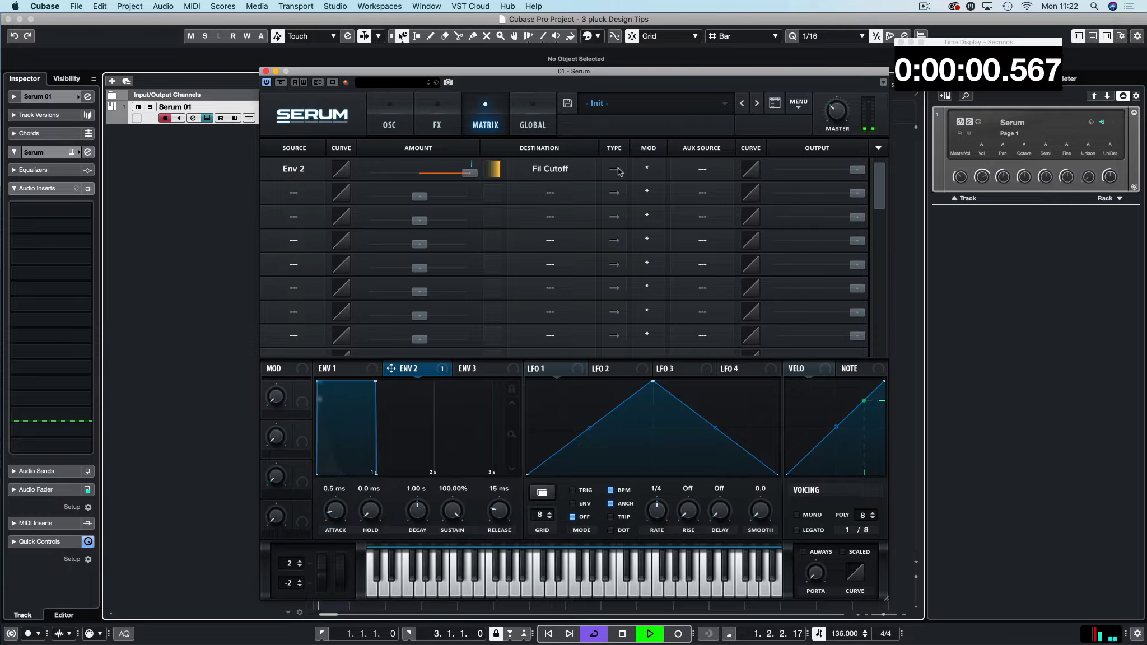
click(389, 122)
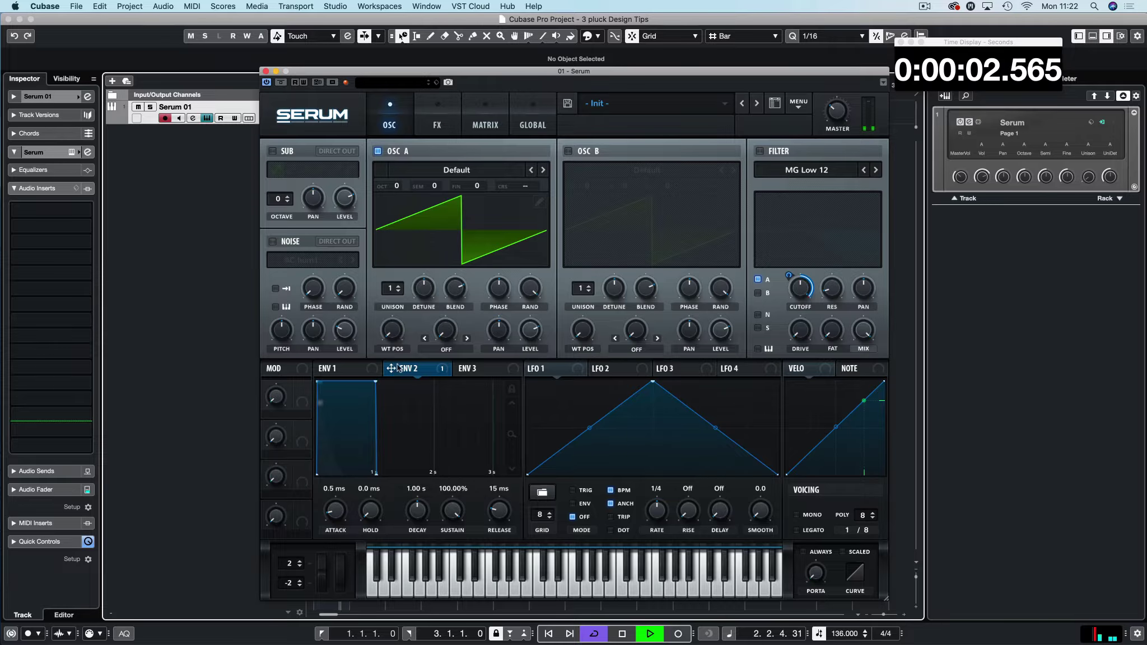
drag(375, 381, 332, 478)
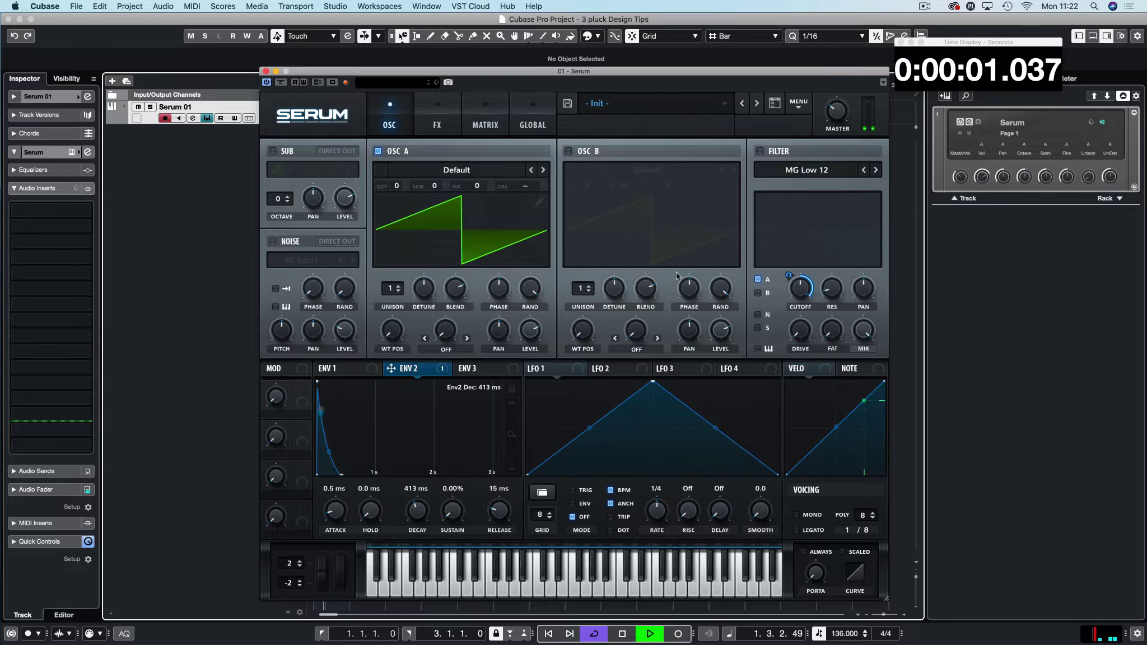
Enable the MG Low 12 filter, lower its cutoff and adjust the depth of Env 2 on the cutoff.
click(759, 152)
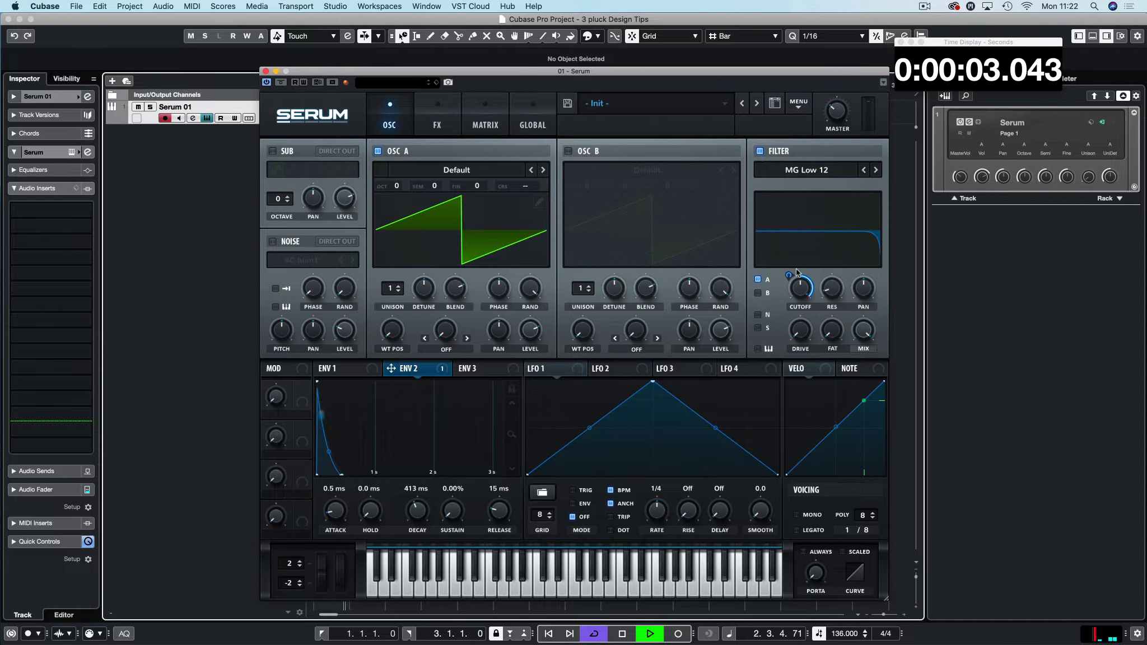
drag(795, 270, 783, 320)
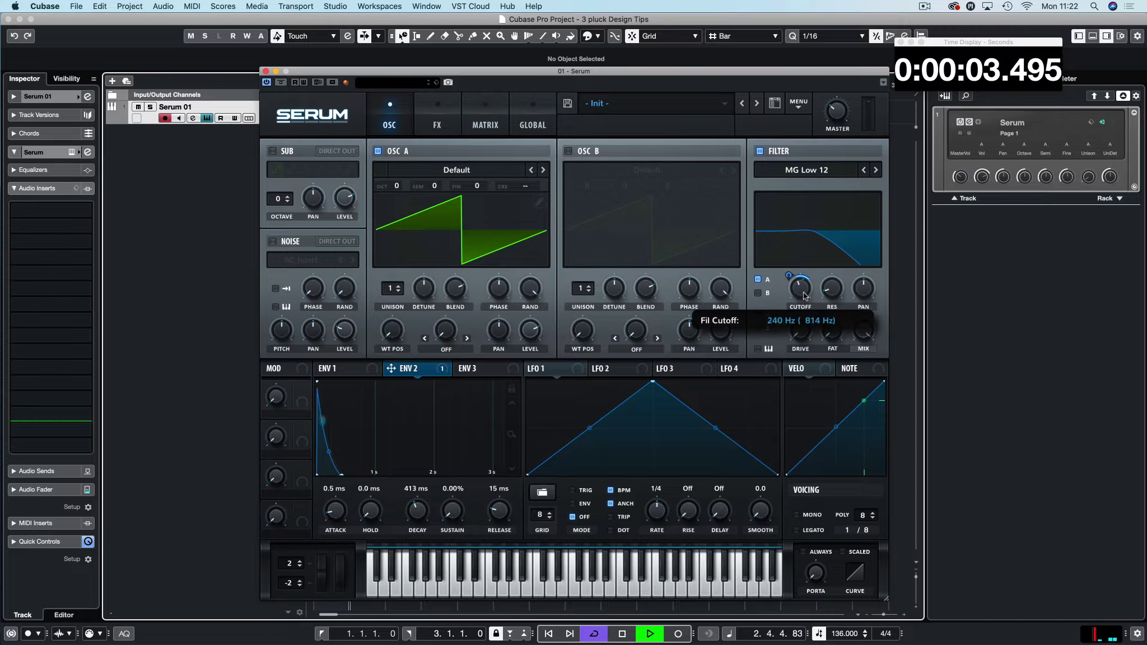
mouse_move(788, 273)
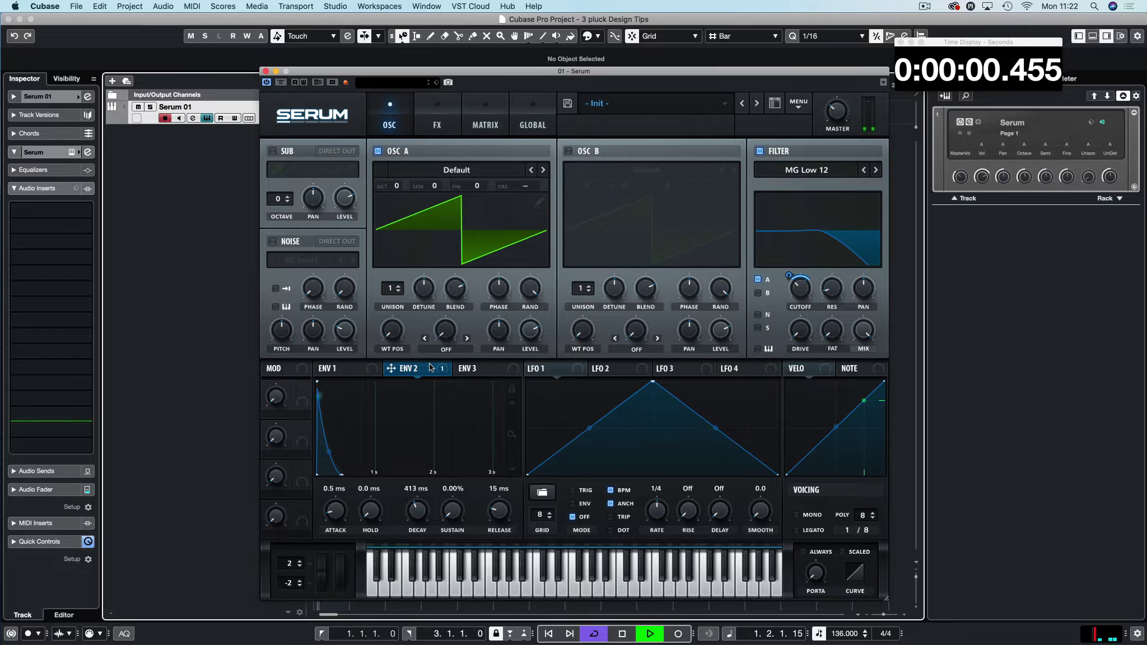
mouse_move(430, 367)
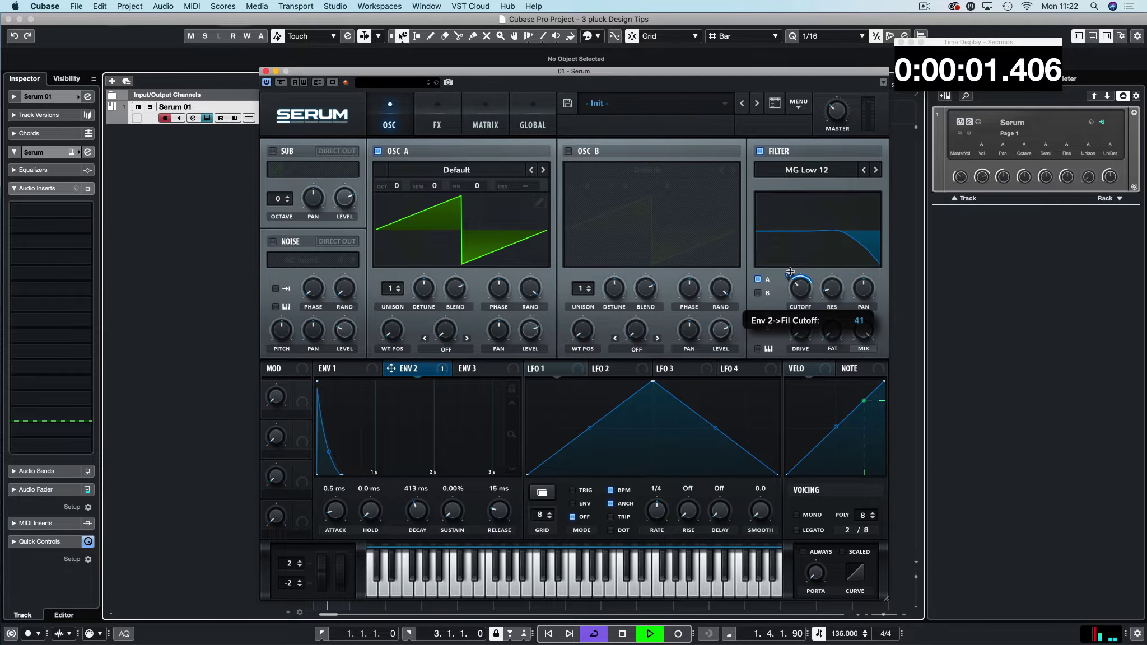
drag(789, 272, 795, 271)
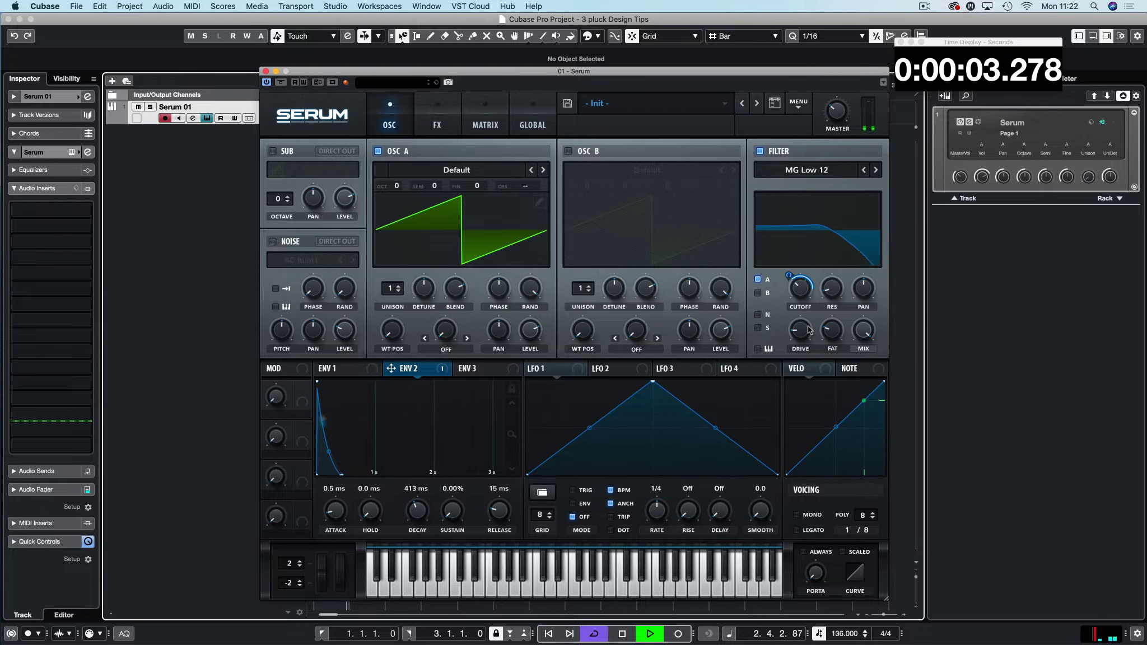
Play back the loop to audition the filtered pluck, and stop it.
key(space)
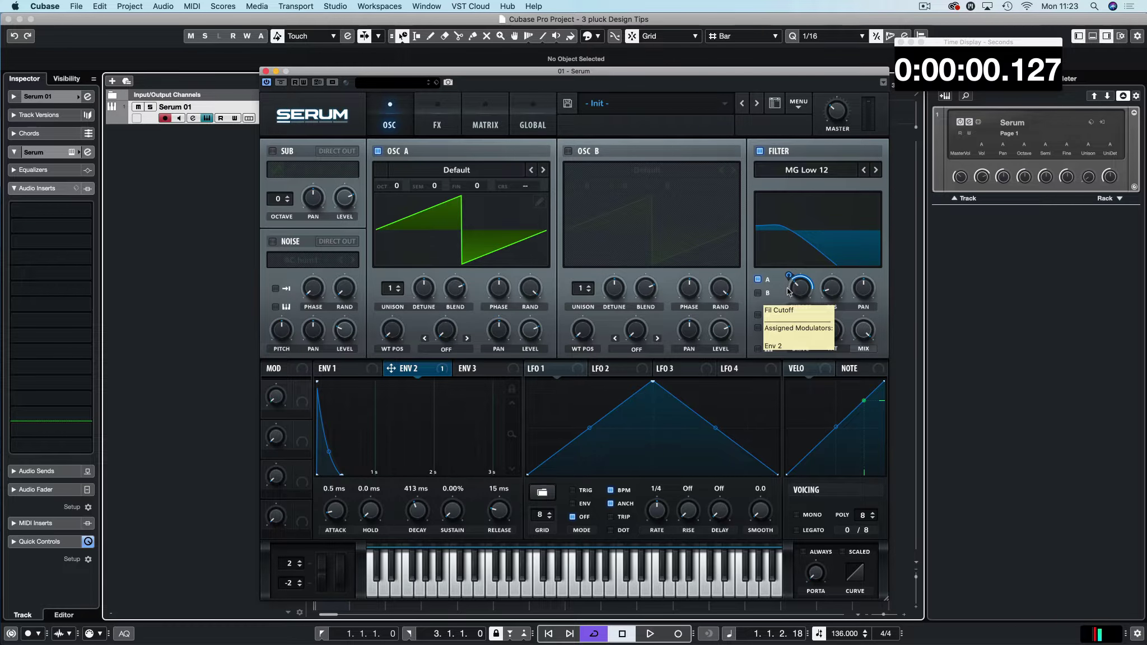
key(space)
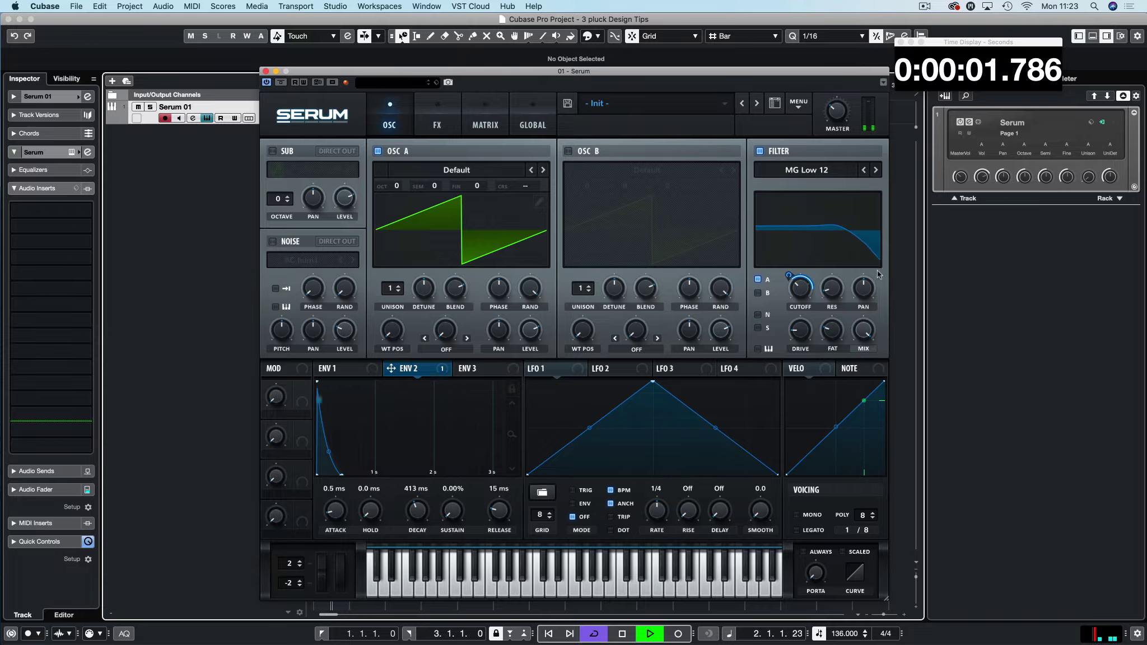
key(space)
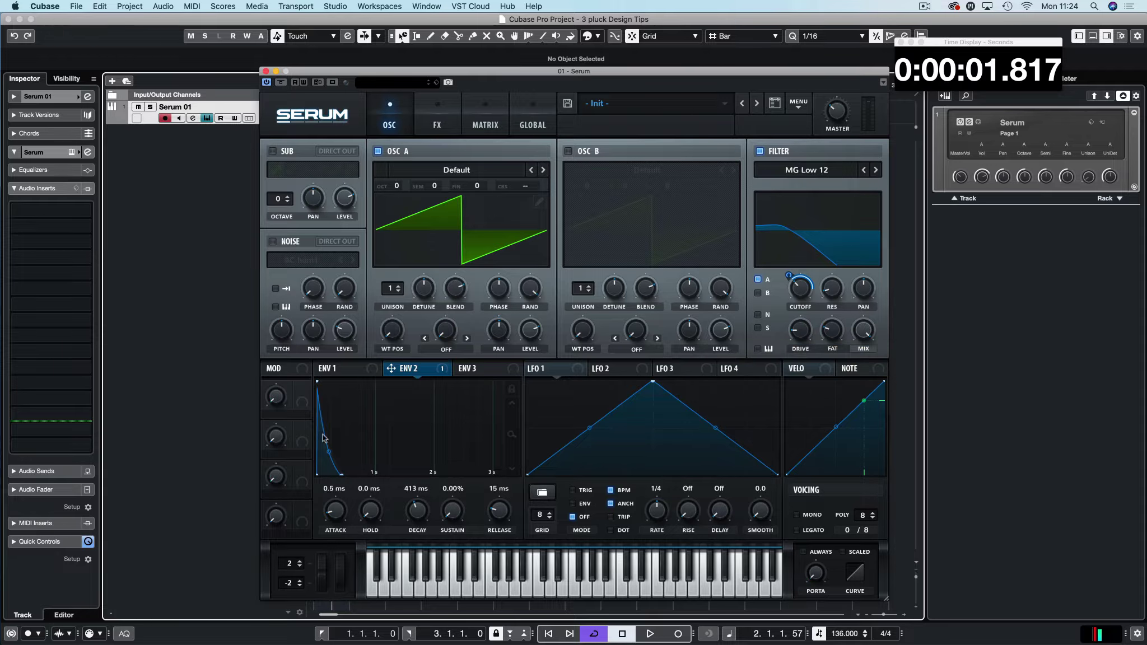
Shape Env 3 as a short pluck with 413 ms decay and 1.35% sustain.
click(487, 371)
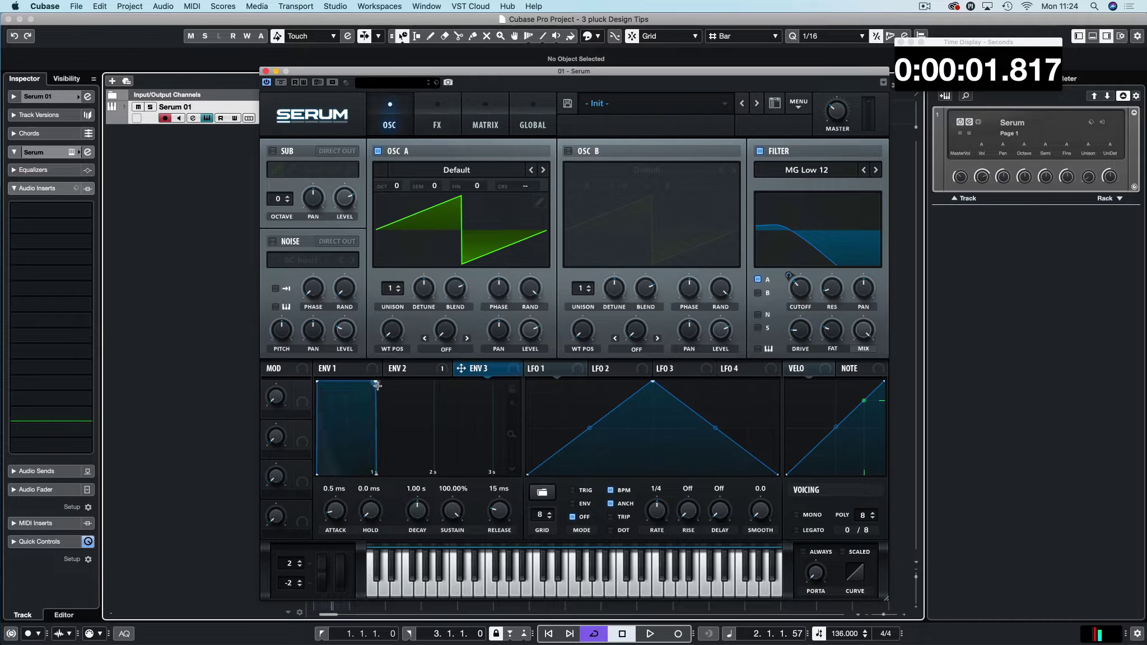
drag(341, 474, 333, 474)
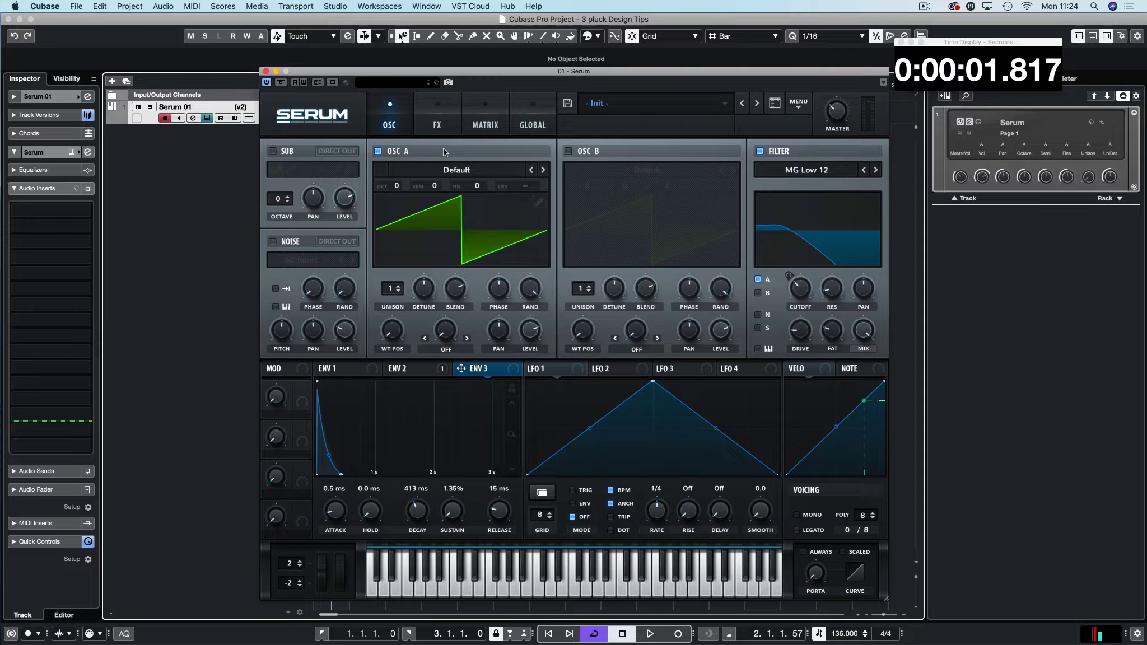
Set the Tube distortion's filter to high-pass with frequency 274 and resonance 0.1.
click(437, 122)
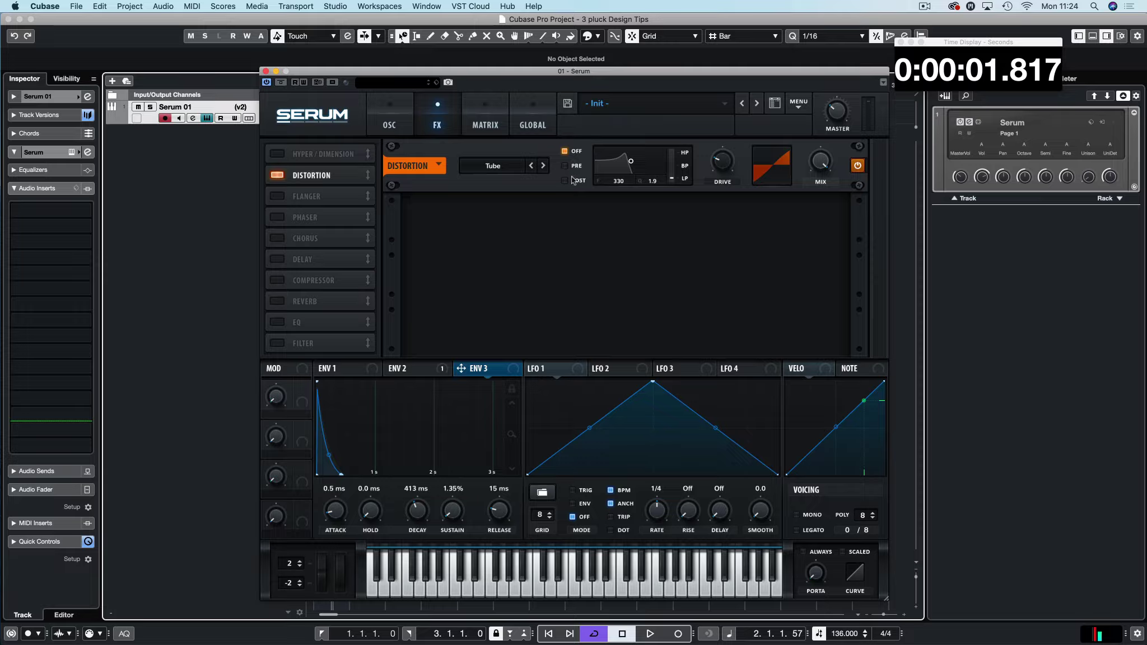
drag(673, 177, 670, 117)
drag(634, 172, 630, 171)
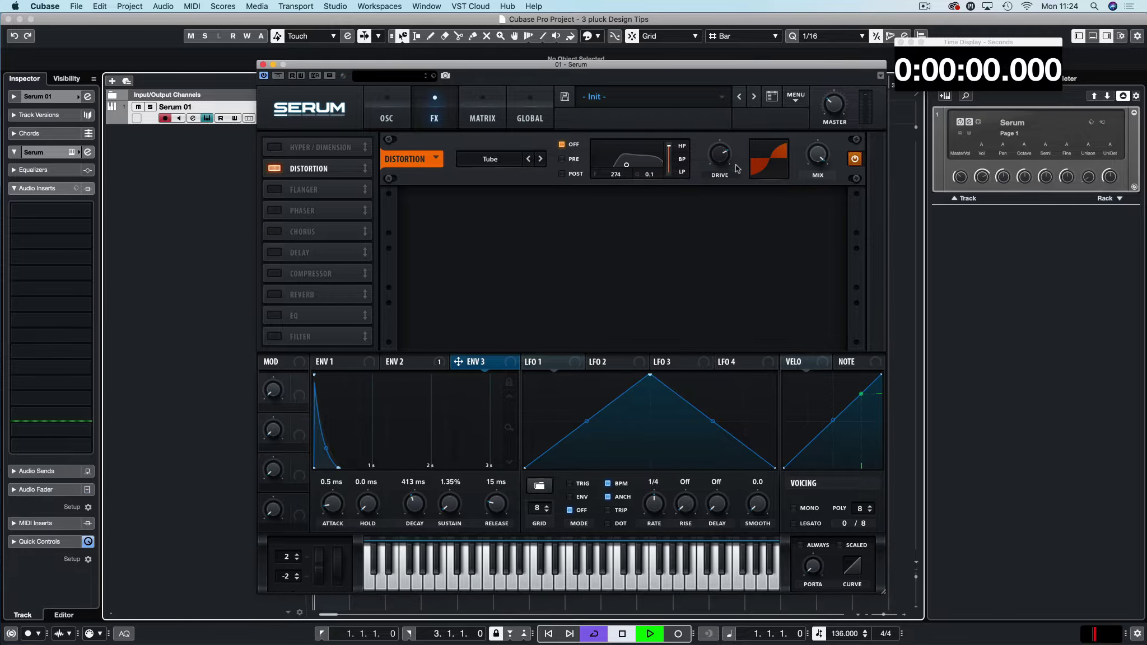
Raise the distortion's drive, try its mix amount and audition the loop from the start.
drag(737, 168, 736, 147)
key(space)
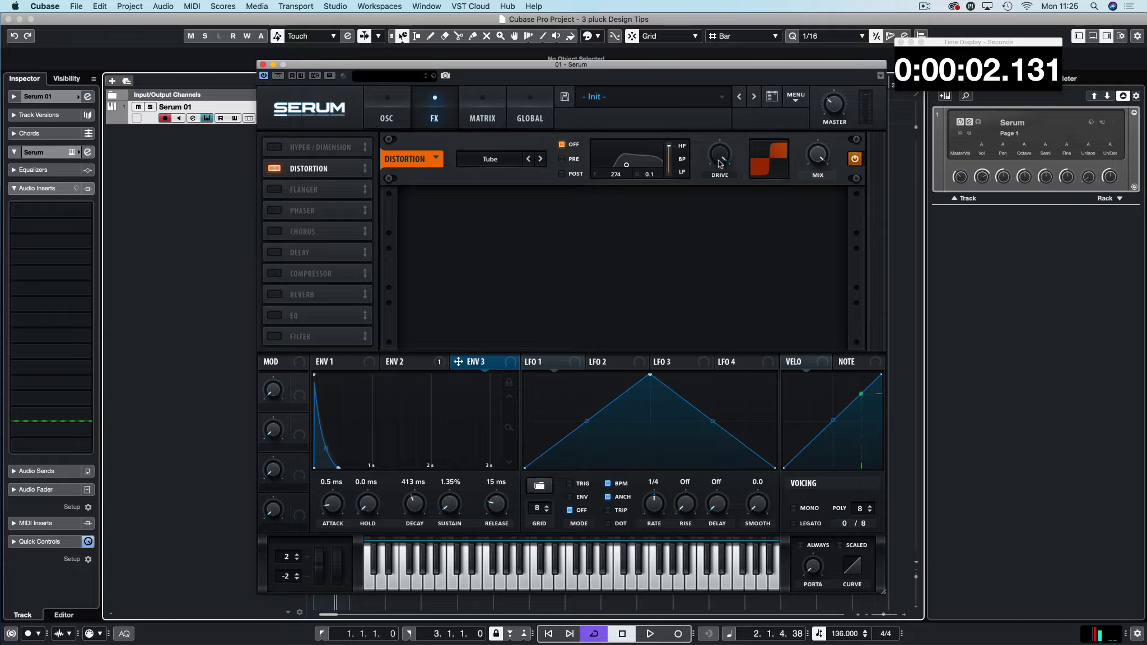
drag(823, 158, 823, 191)
key(Home)
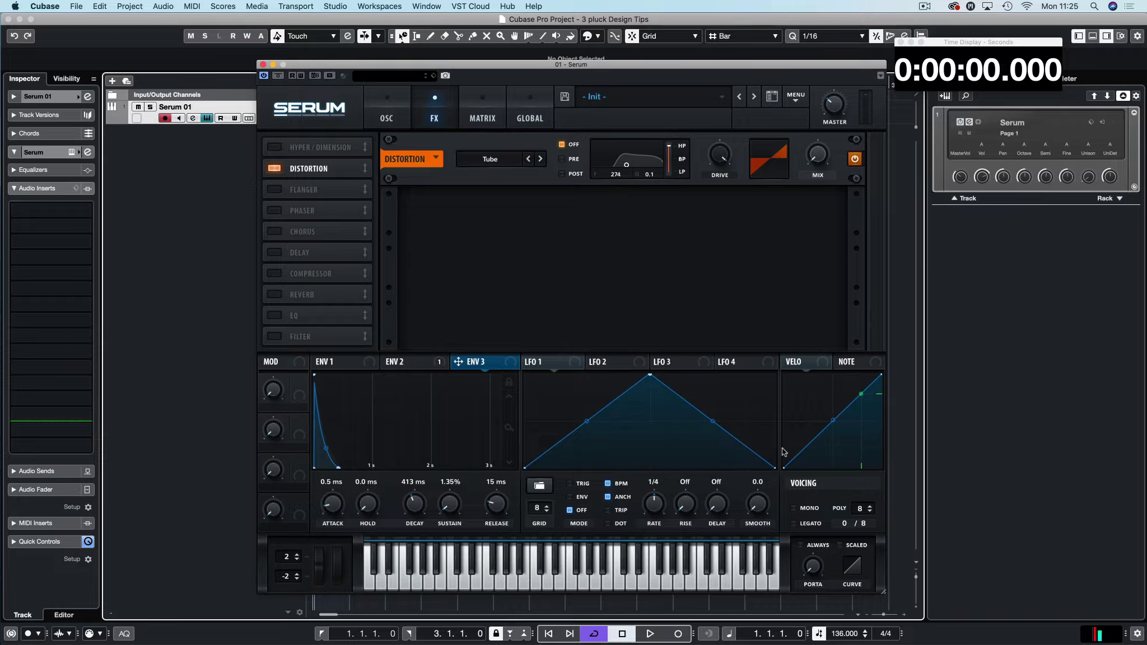
key(space)
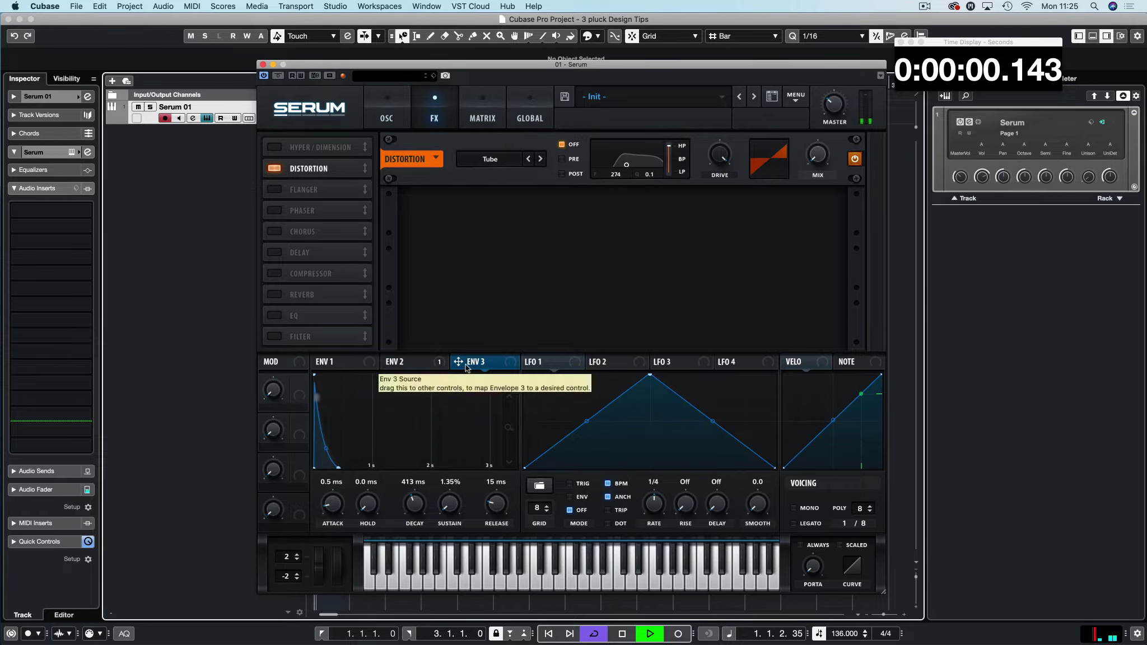
key(space)
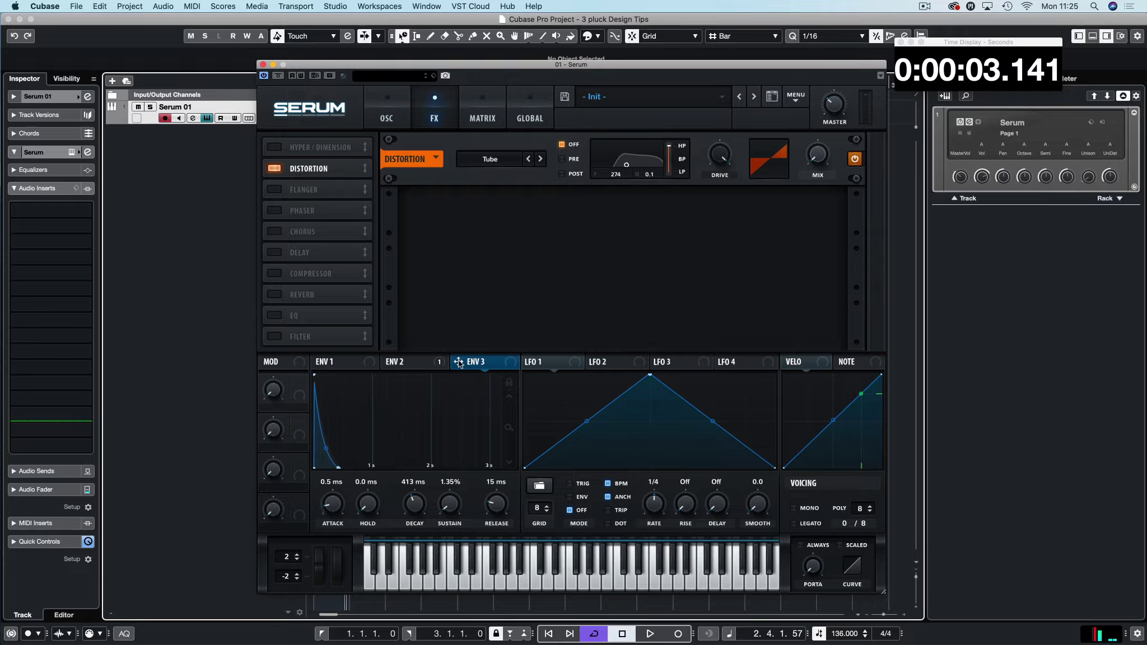
Map Env 3 to the distortion mix, check the routing in the matrix and adjust the modulation depth.
drag(458, 363, 816, 156)
key(space)
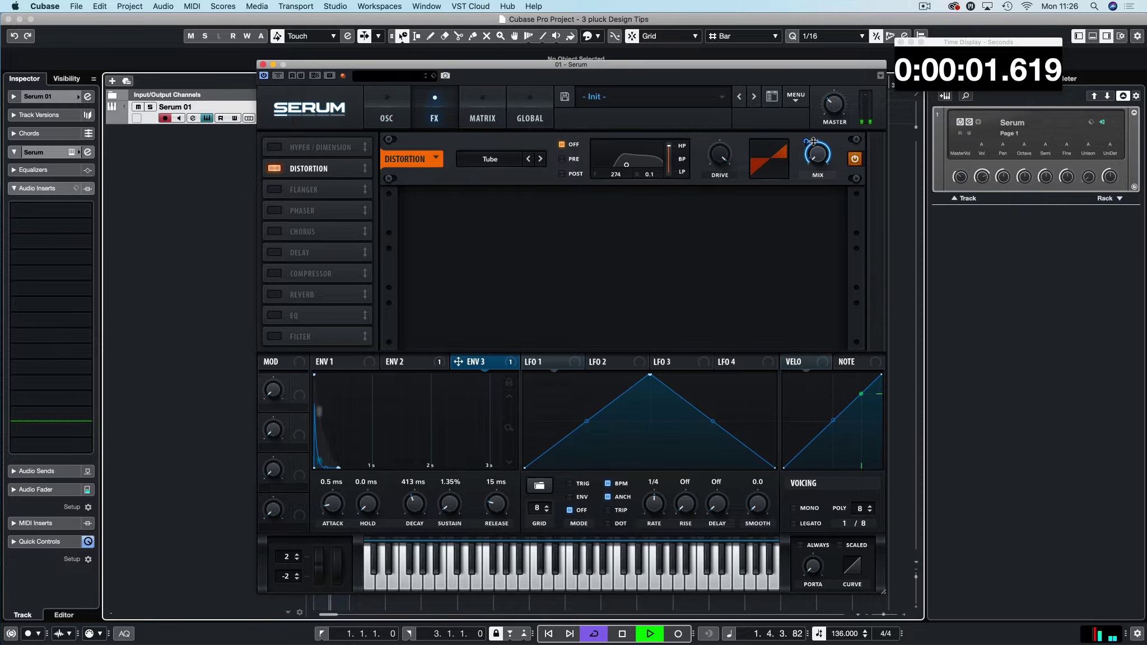
mouse_move(825, 161)
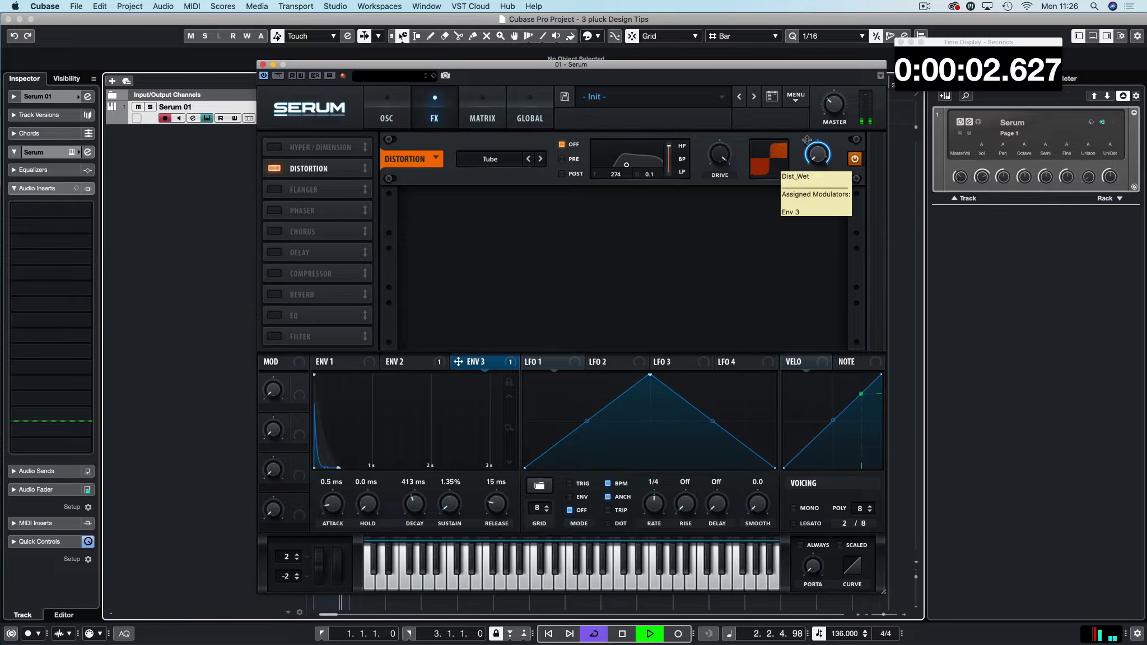
click(483, 112)
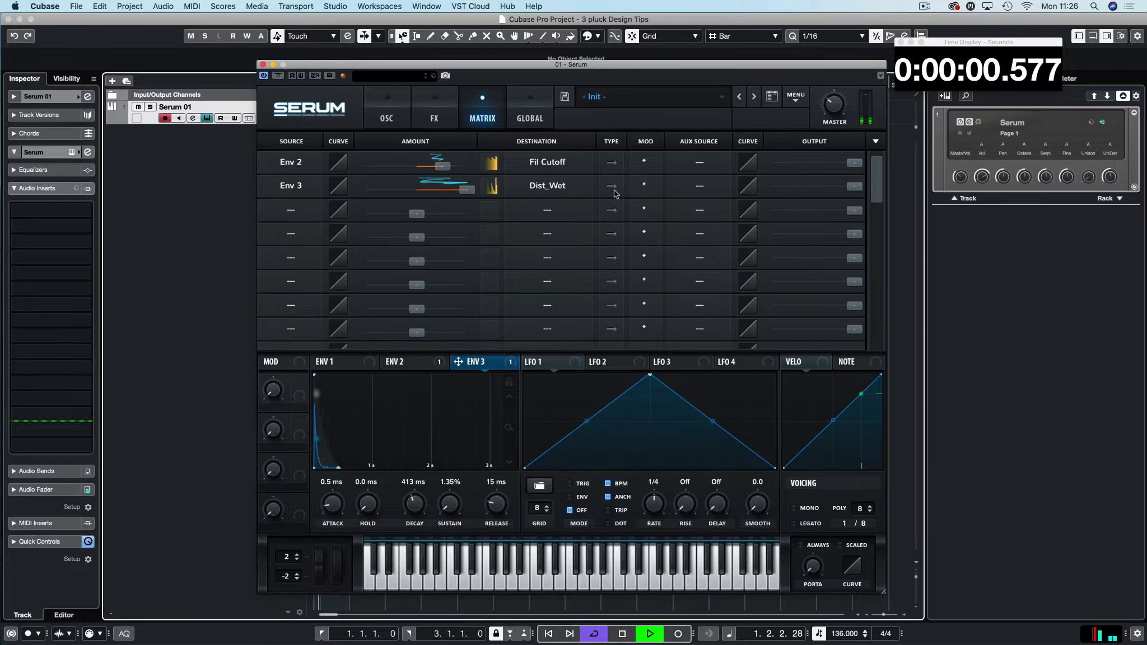
click(406, 117)
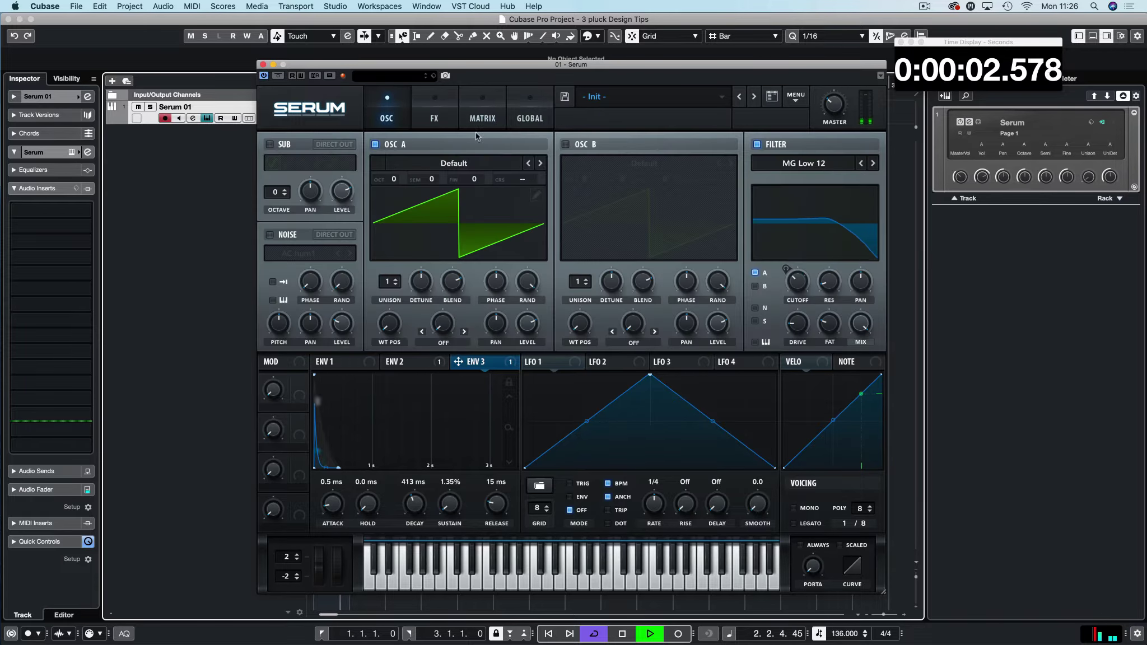
click(434, 112)
mouse_move(802, 140)
mouse_down()
mouse_move(808, 213)
mouse_move(794, 200)
mouse_move(778, 117)
mouse_move(788, 129)
mouse_up()
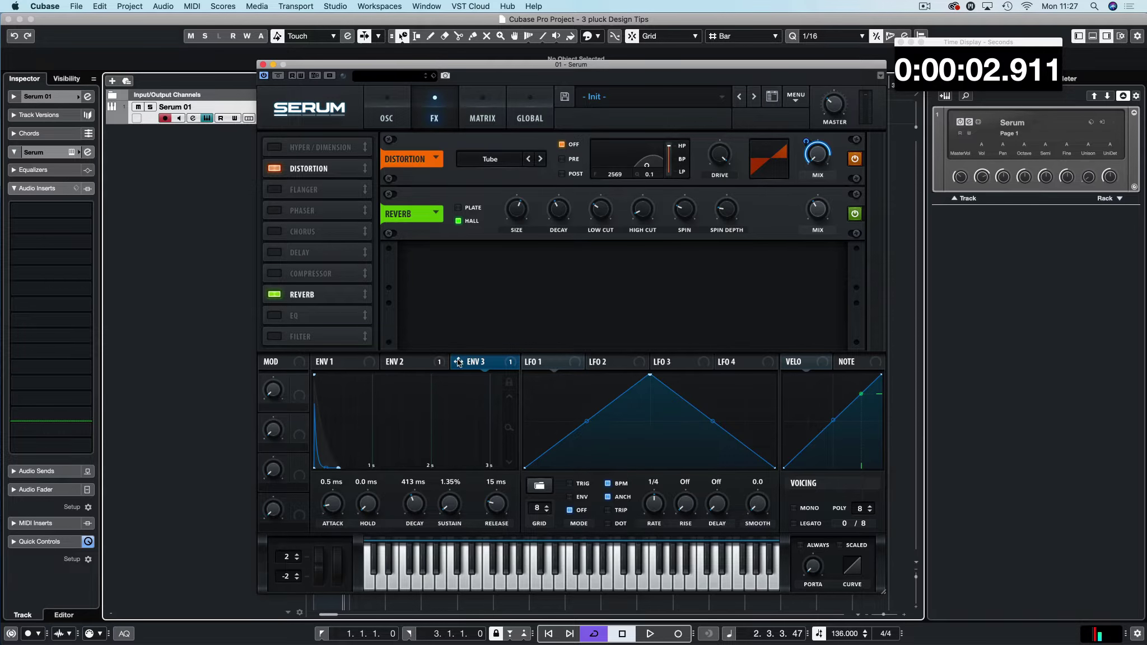
Map Env 3 to the reverb mix, lower the base mix and tune the modulation depth during playback.
drag(458, 362, 818, 211)
drag(818, 212, 817, 220)
drag(807, 197, 807, 190)
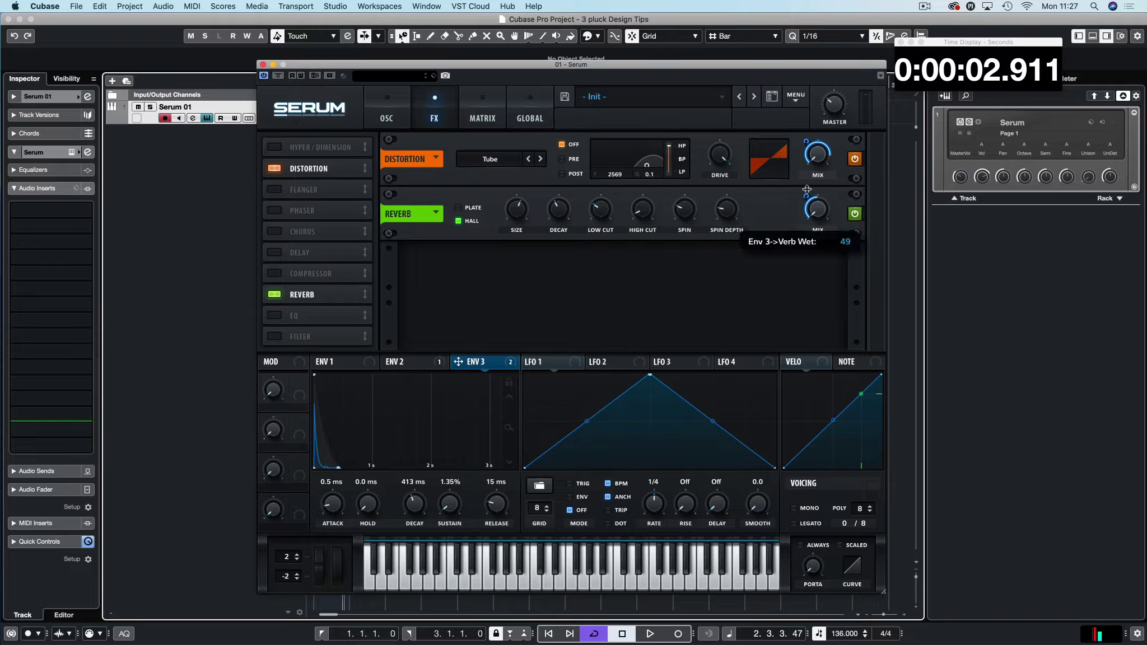
key(space)
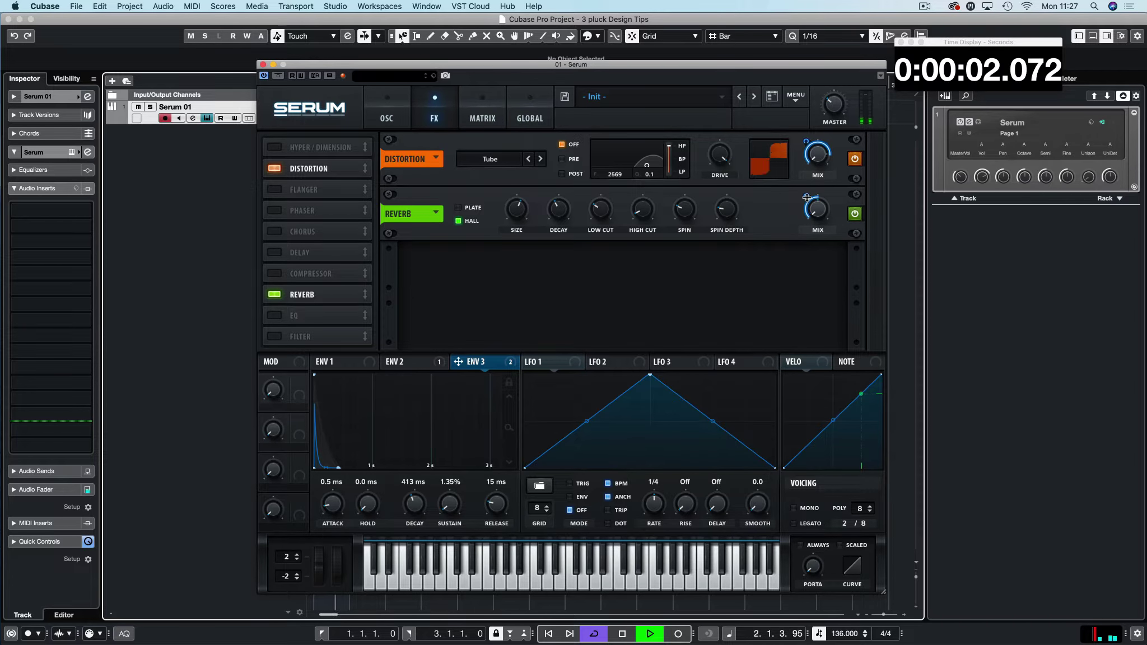
drag(806, 196, 786, 207)
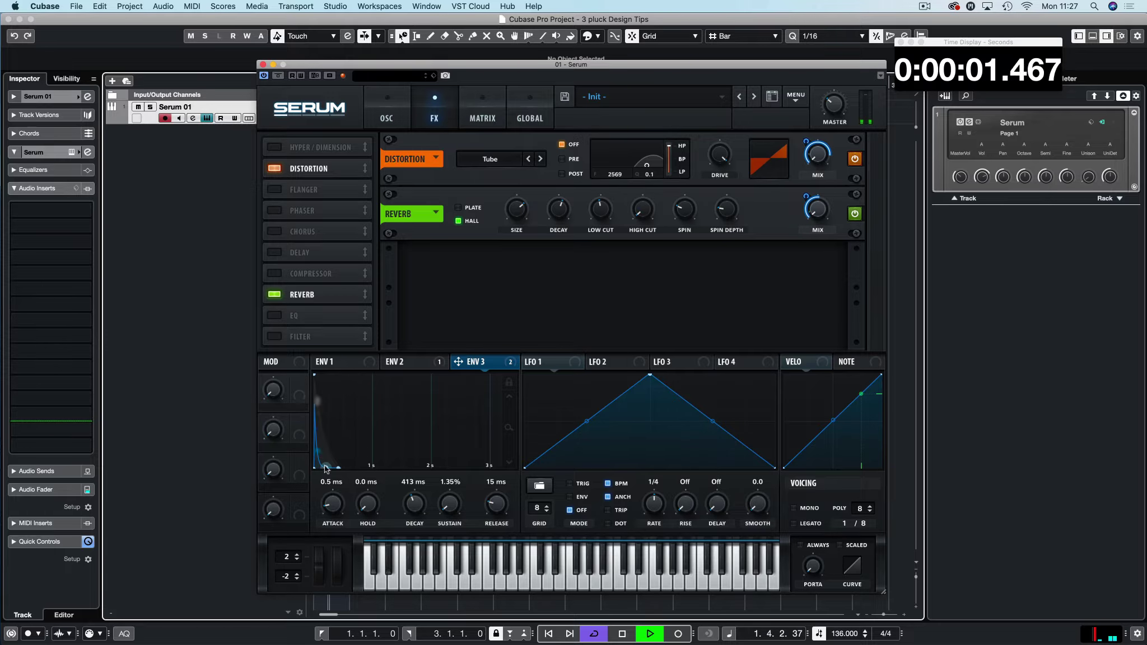
Make the decay curve of Env 3 more gradual, listen to the result and stop playback.
drag(324, 464, 331, 444)
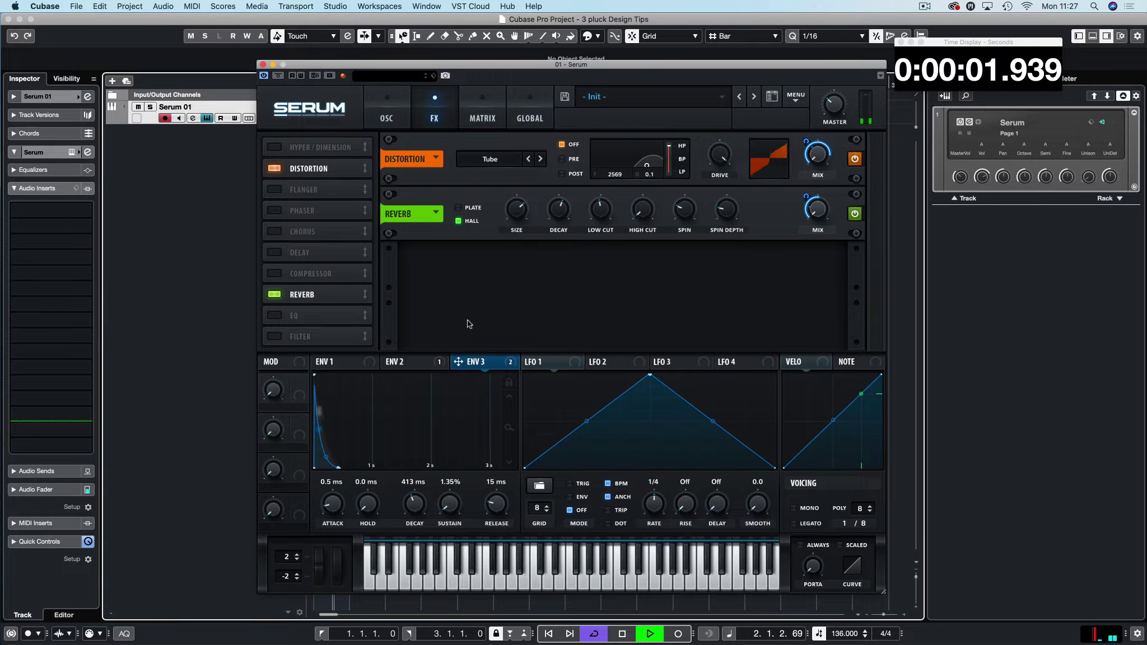
key(space)
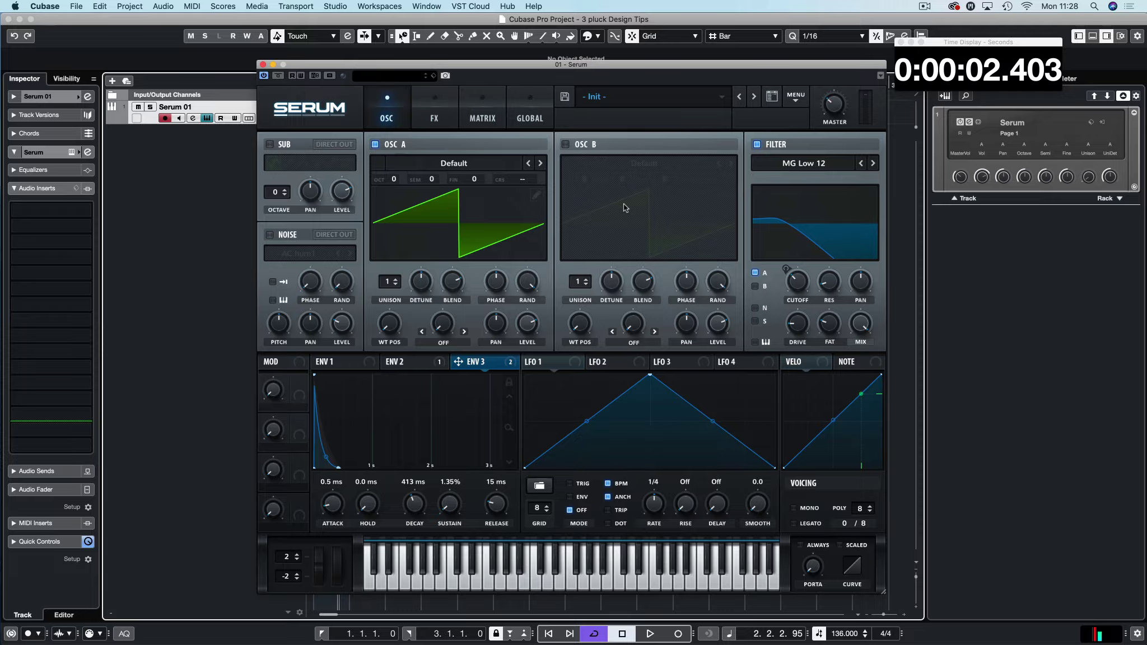
Round the LFO 1 shape into an arch, turn off its BPM sync and set the rate to 2.0 Hz.
drag(713, 420, 724, 406)
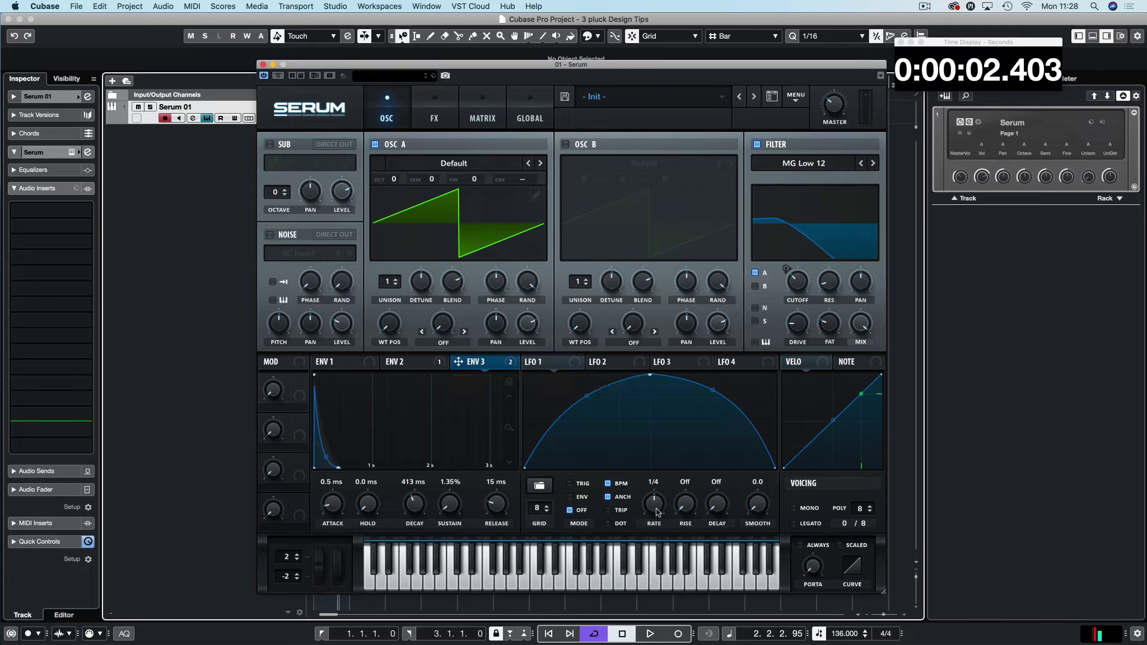
click(608, 485)
mouse_move(650, 504)
mouse_down()
mouse_move(656, 483)
mouse_move(647, 522)
mouse_up()
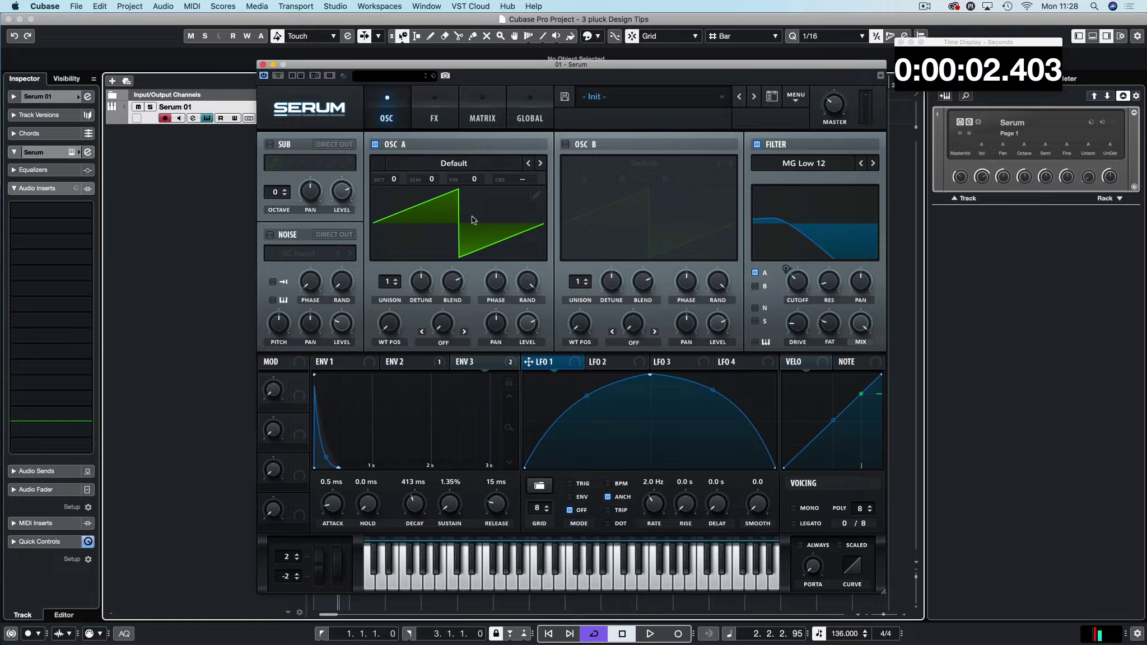
Map LFO 1 to the fine pitch of oscillator A, adjust the modulation depth and set the rate to 7.9 Hz.
key(space)
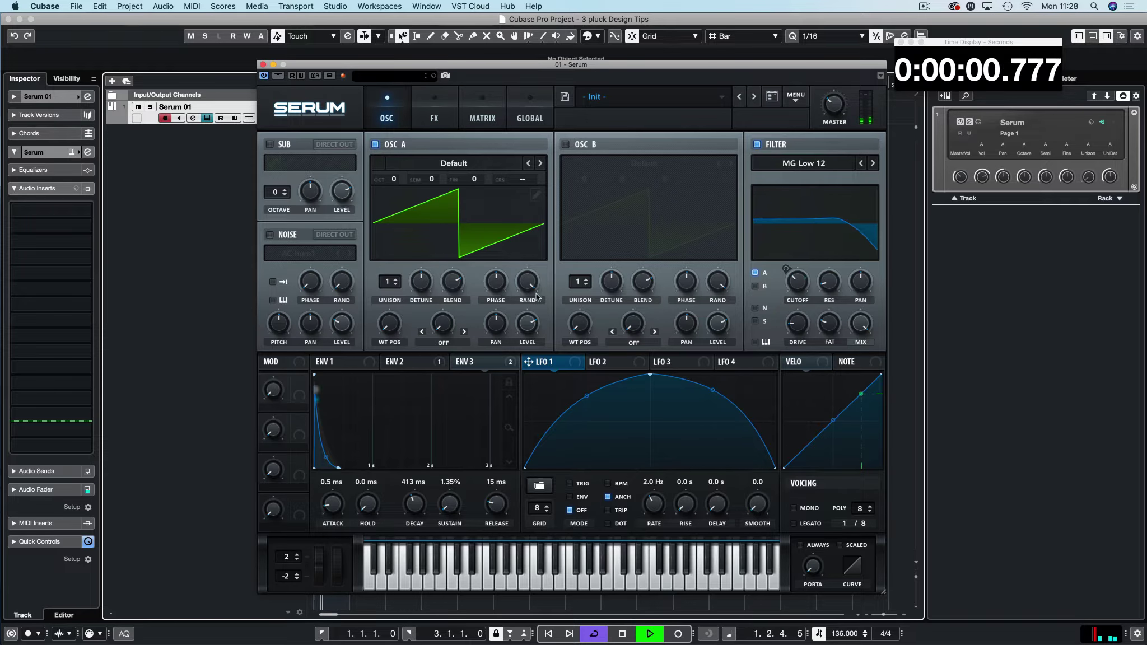
drag(528, 362, 483, 231)
drag(657, 495, 662, 483)
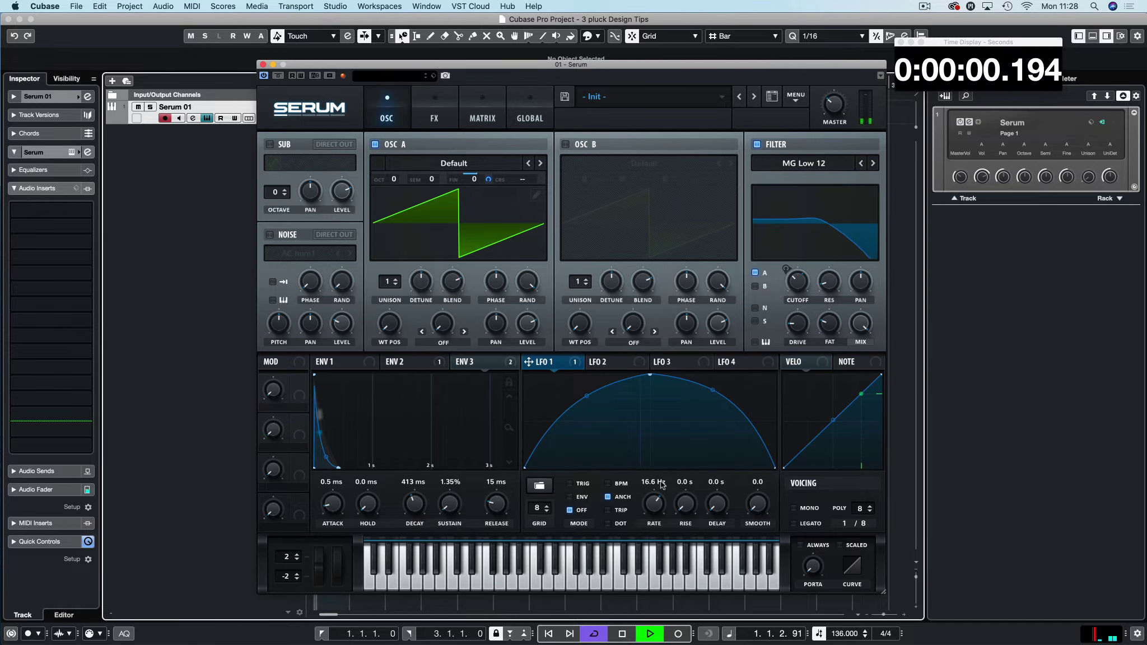
drag(473, 182, 496, 167)
drag(655, 502, 654, 518)
mouse_move(485, 178)
mouse_down()
mouse_move(487, 167)
mouse_move(491, 199)
mouse_up()
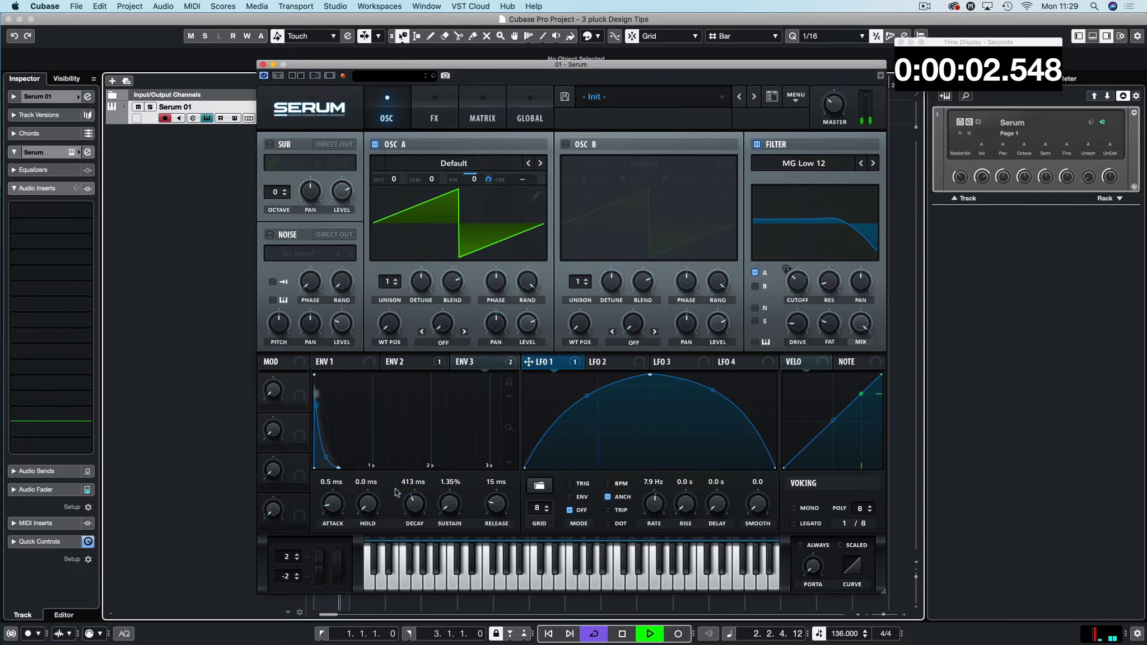
Set Env 1 to 462 ms decay, -38.8 dB sustain and 29 ms release, and stop playback.
mouse_move(339, 456)
mouse_down()
mouse_move(329, 448)
mouse_move(363, 456)
mouse_move(341, 459)
mouse_up()
drag(496, 503, 498, 515)
key(space)
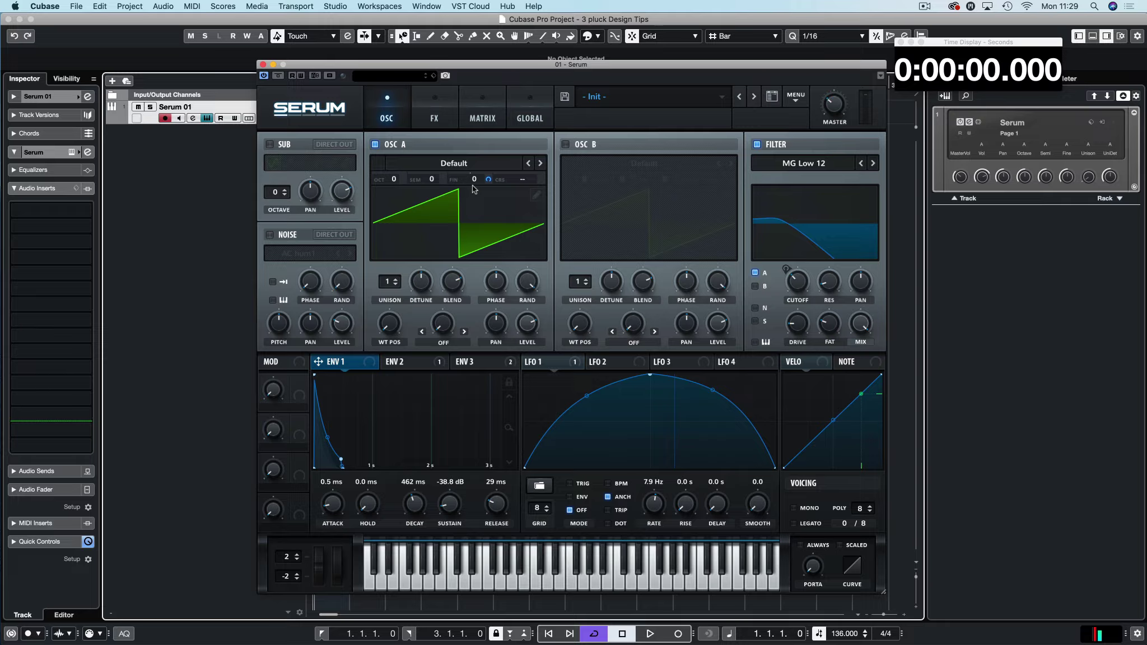
Remove all modulators from the reverb's mix control.
click(437, 112)
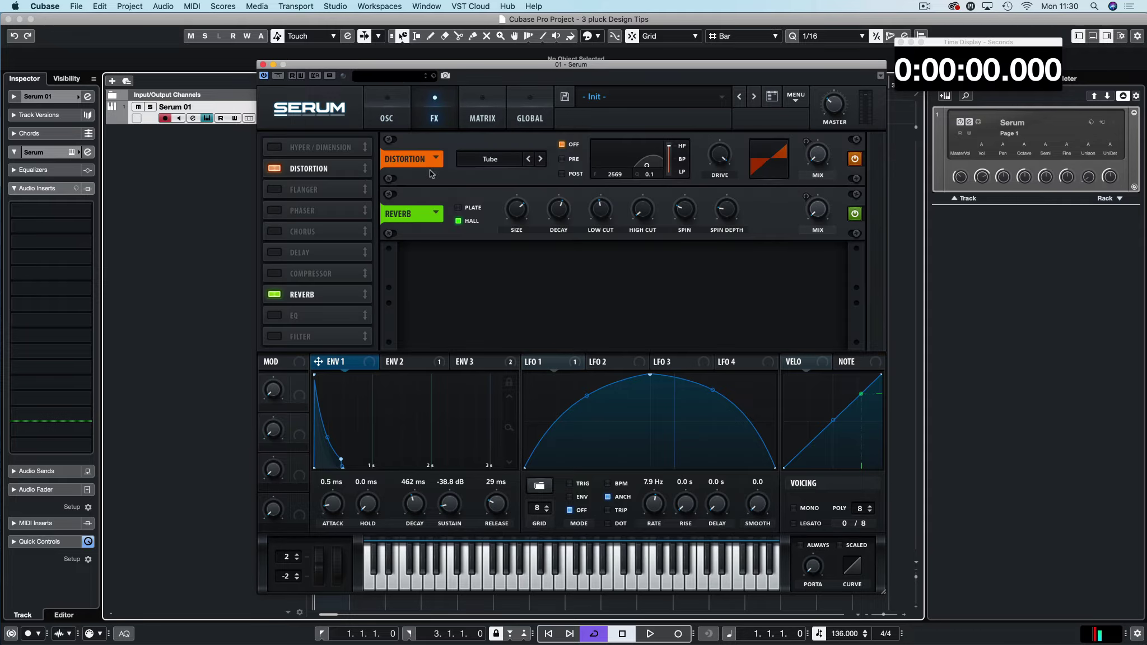
click(467, 362)
right_click(826, 213)
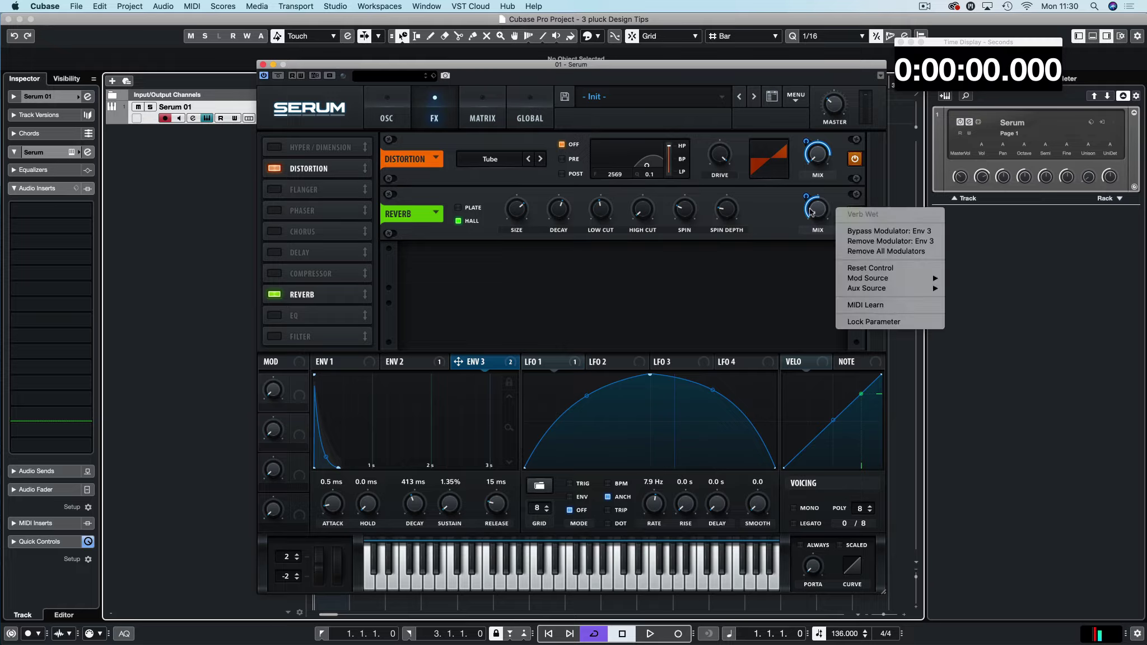
click(865, 252)
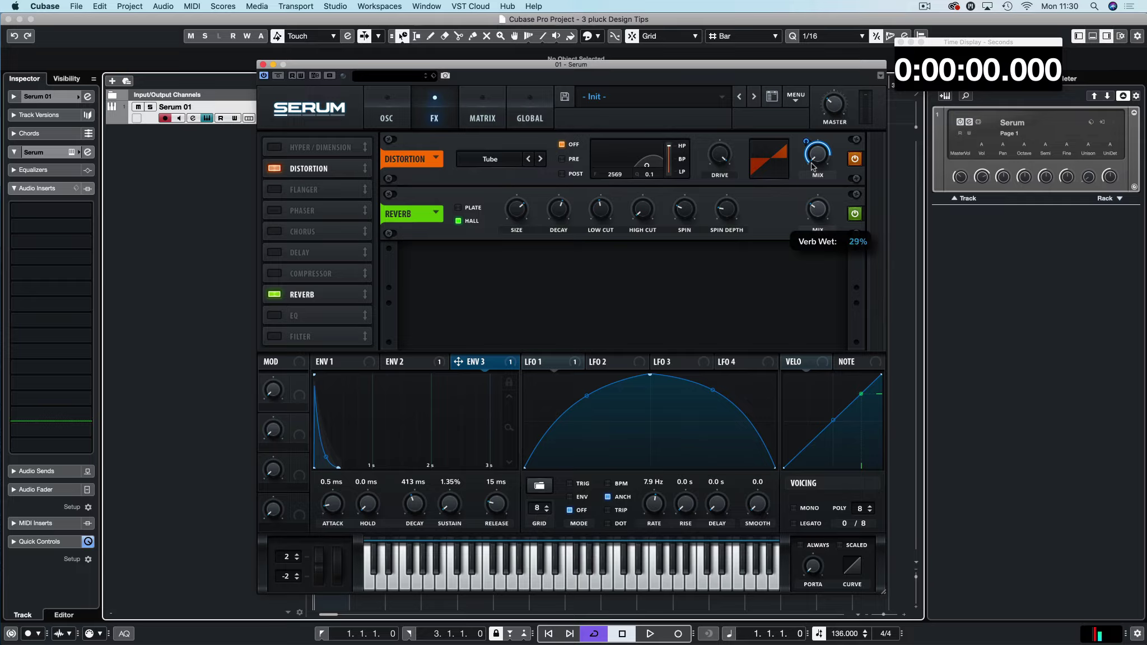
Adjust the reverb's mix, low cut and spin during playback, and compare the sound with the reverb bypassed before stopping.
key(space)
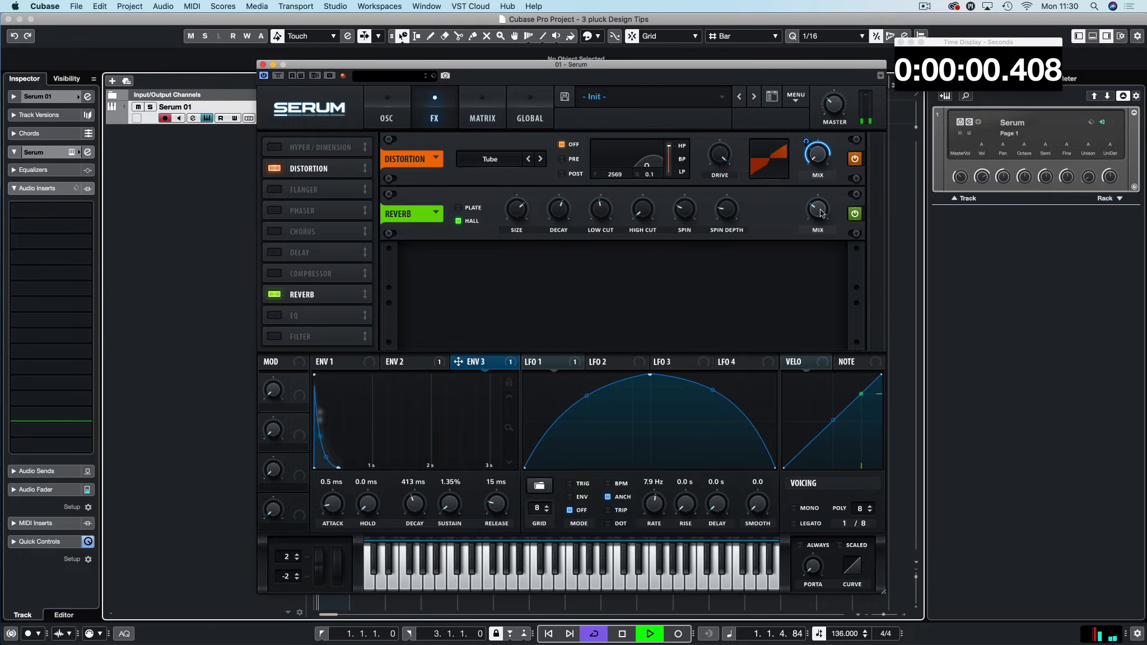
mouse_move(821, 199)
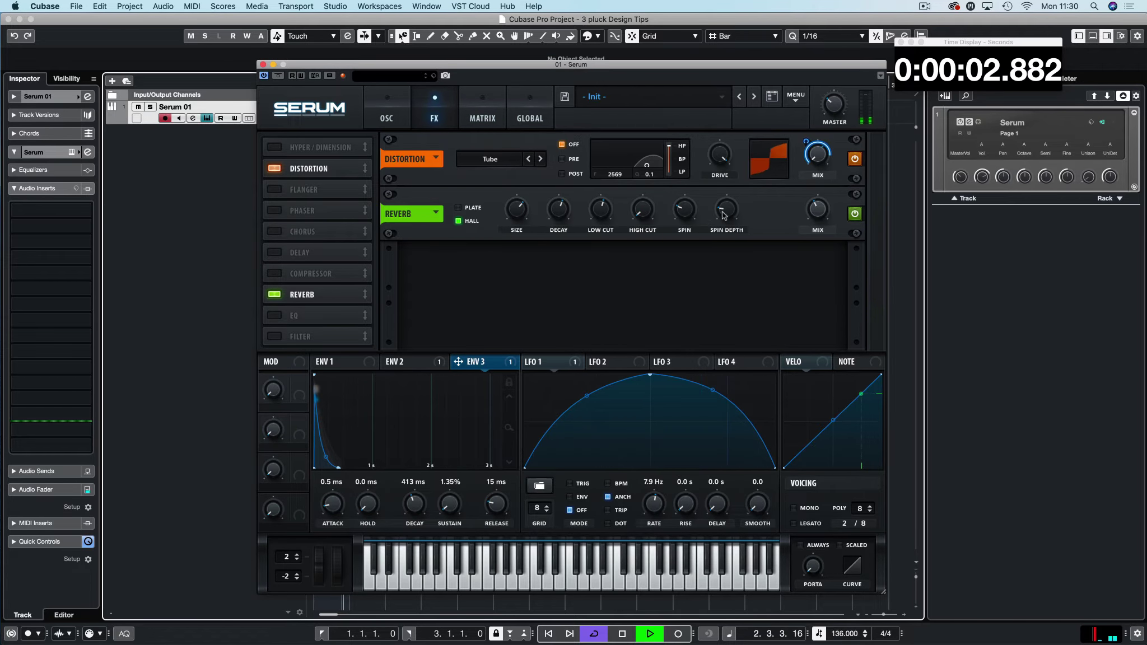
click(854, 214)
click(854, 214)
key(space)
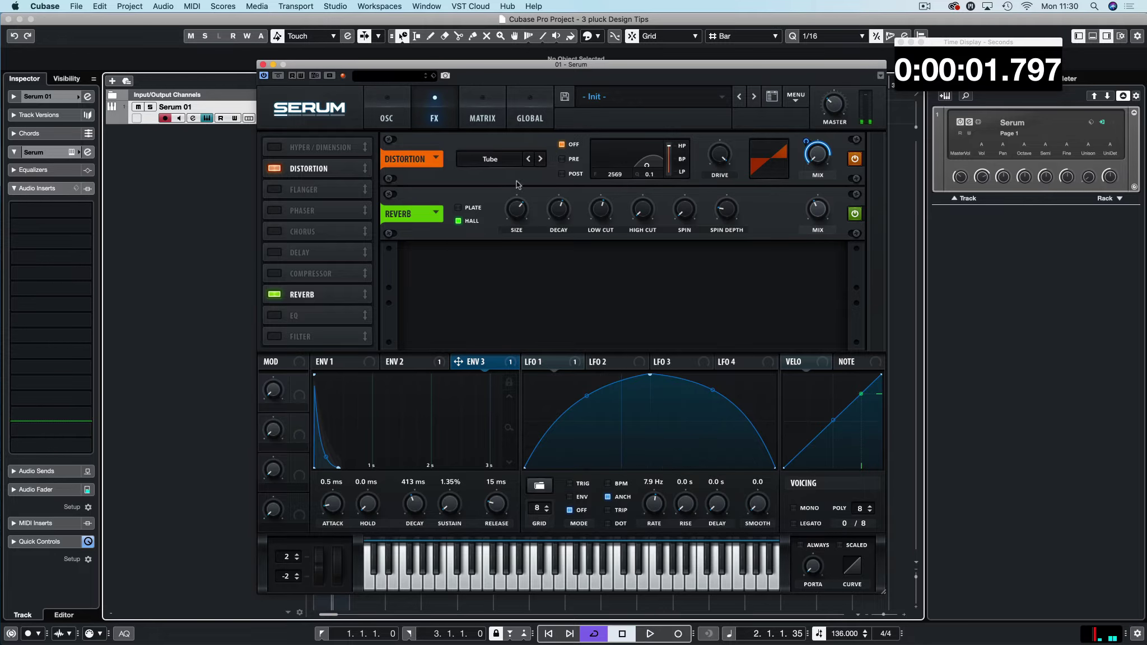
Return to the oscillator page and play several single notes to audition the pluck with its pitch modulation.
click(377, 113)
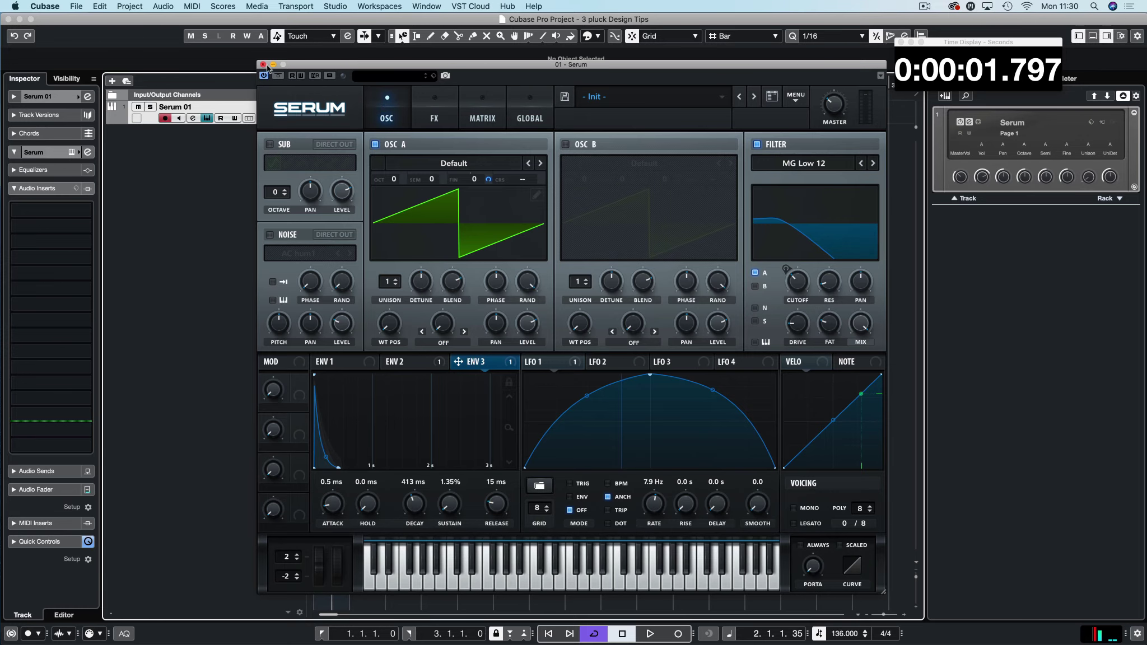
click(554, 588)
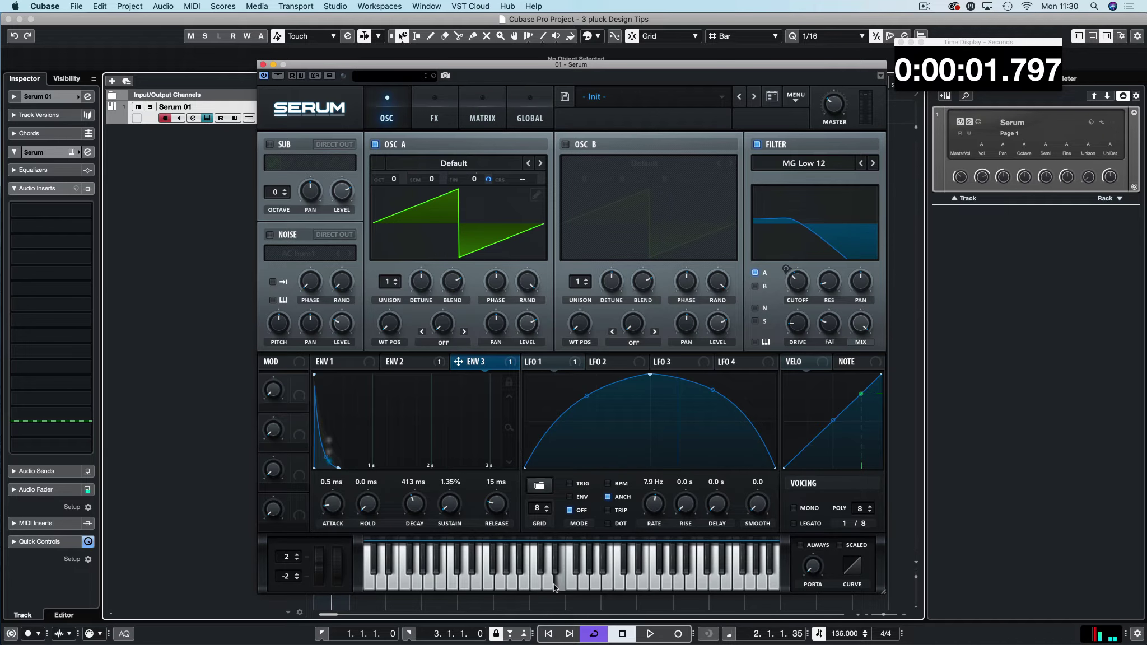
click(616, 583)
click(610, 584)
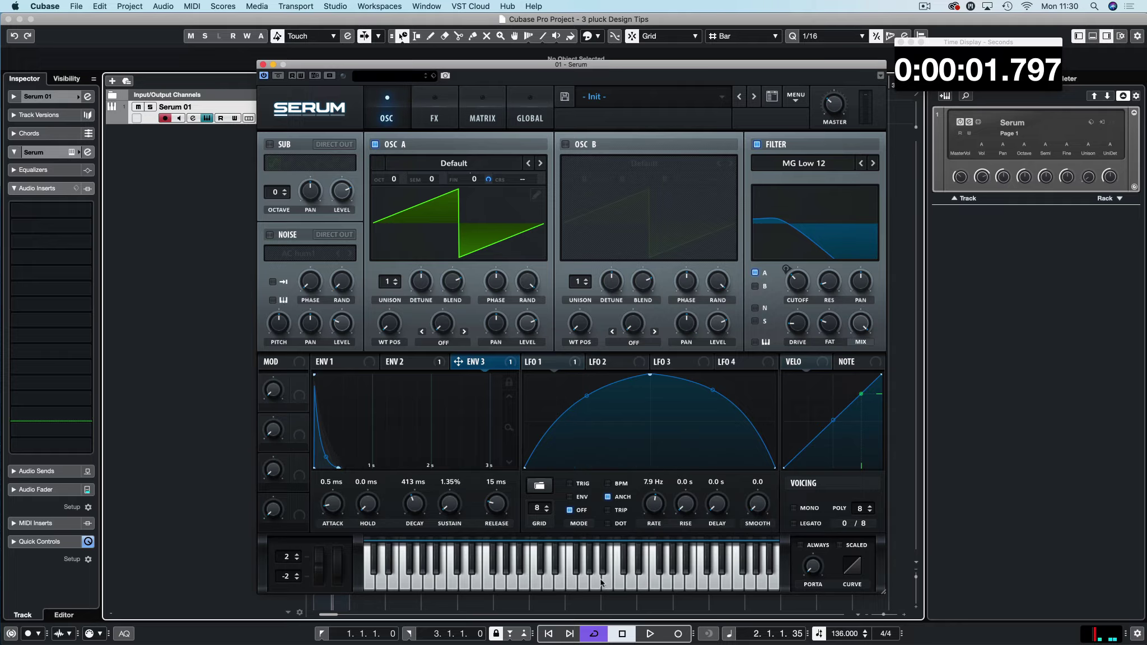
click(595, 585)
click(583, 586)
click(577, 586)
click(582, 585)
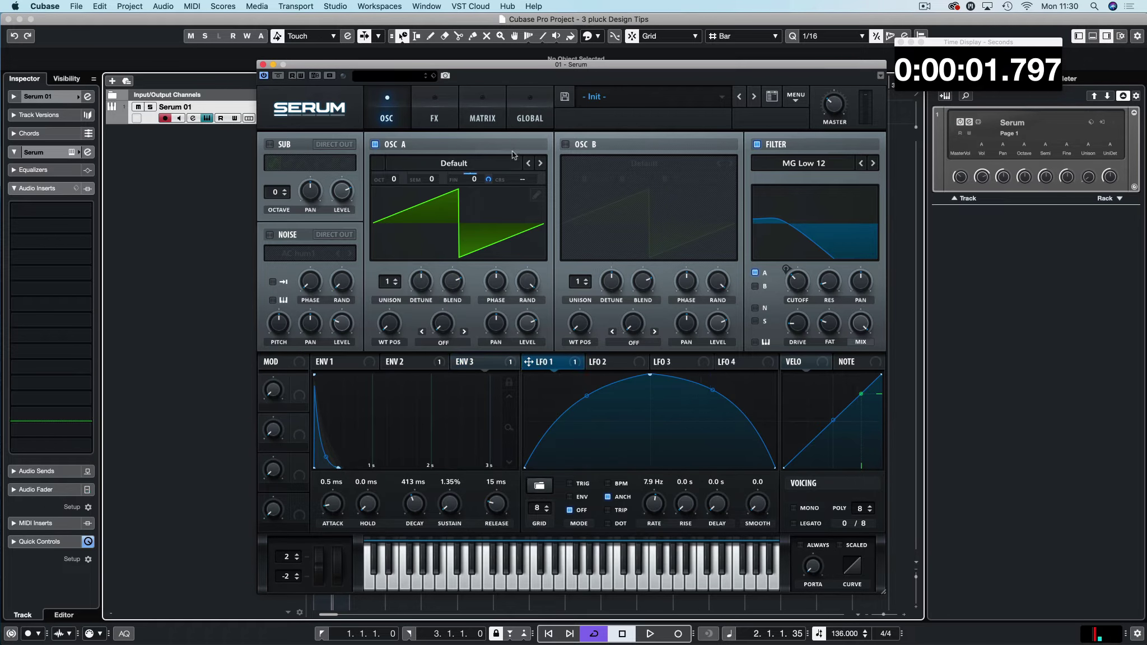
Bypass the LFO 1 modulation on oscillator A's fine pitch and play several notes without it.
right_click(488, 178)
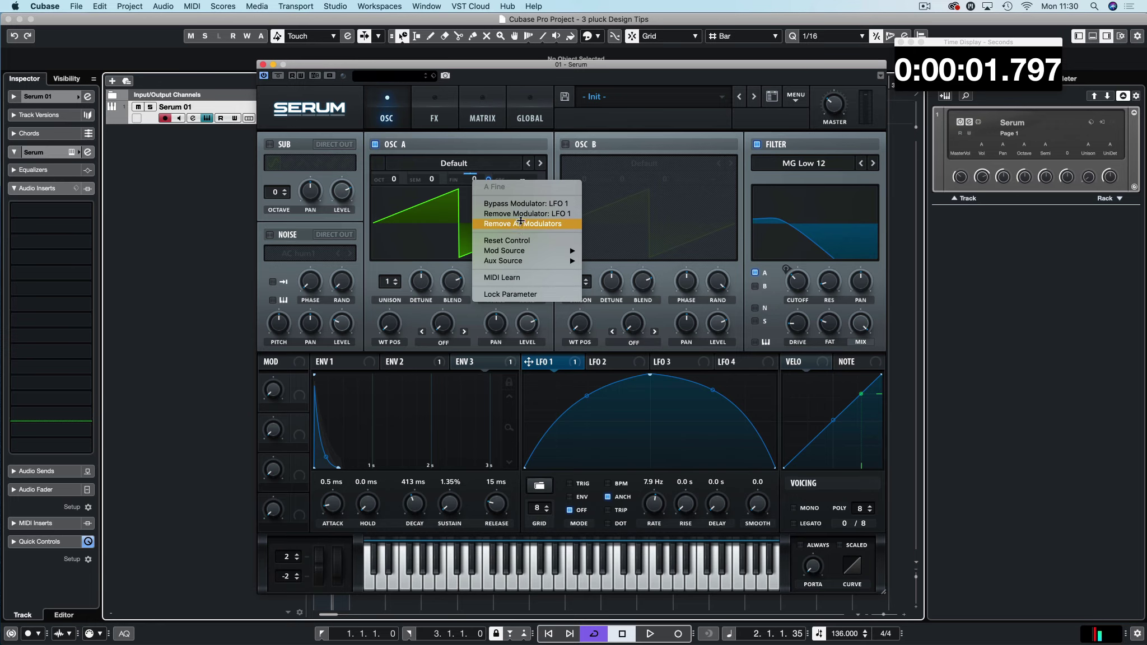
click(520, 204)
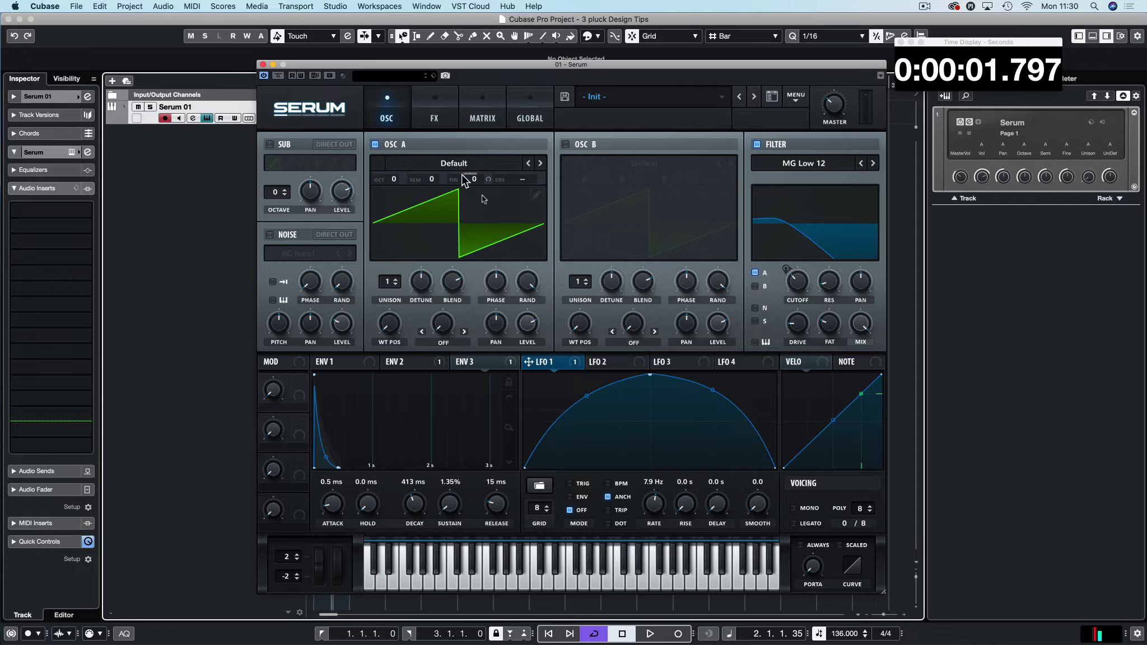
click(609, 587)
click(595, 582)
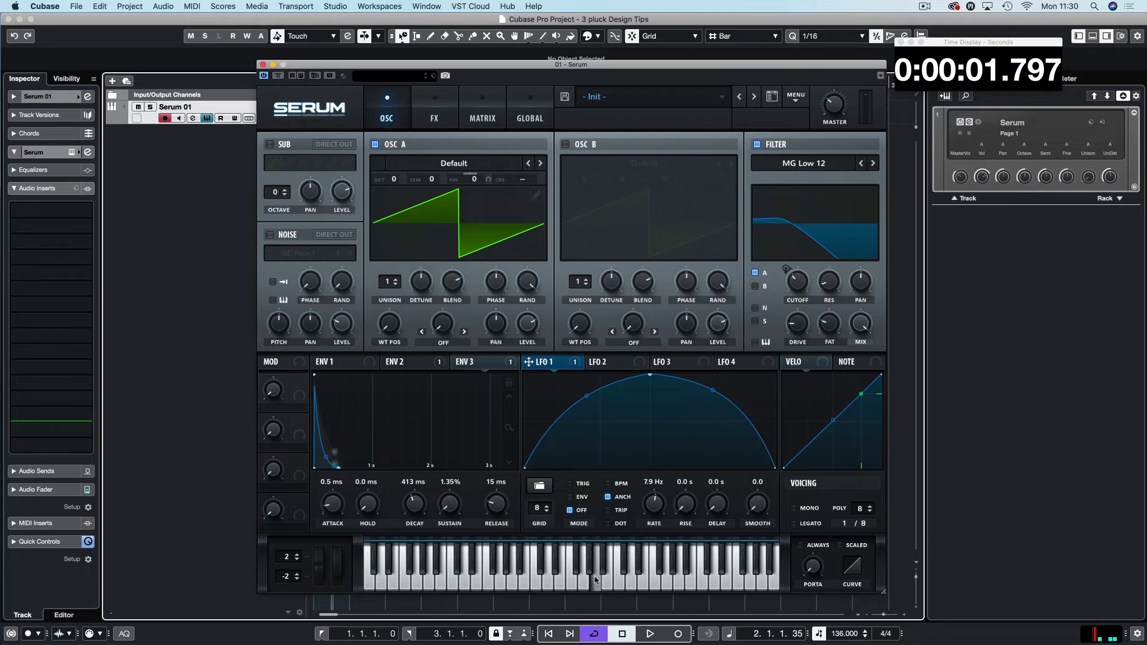
click(569, 583)
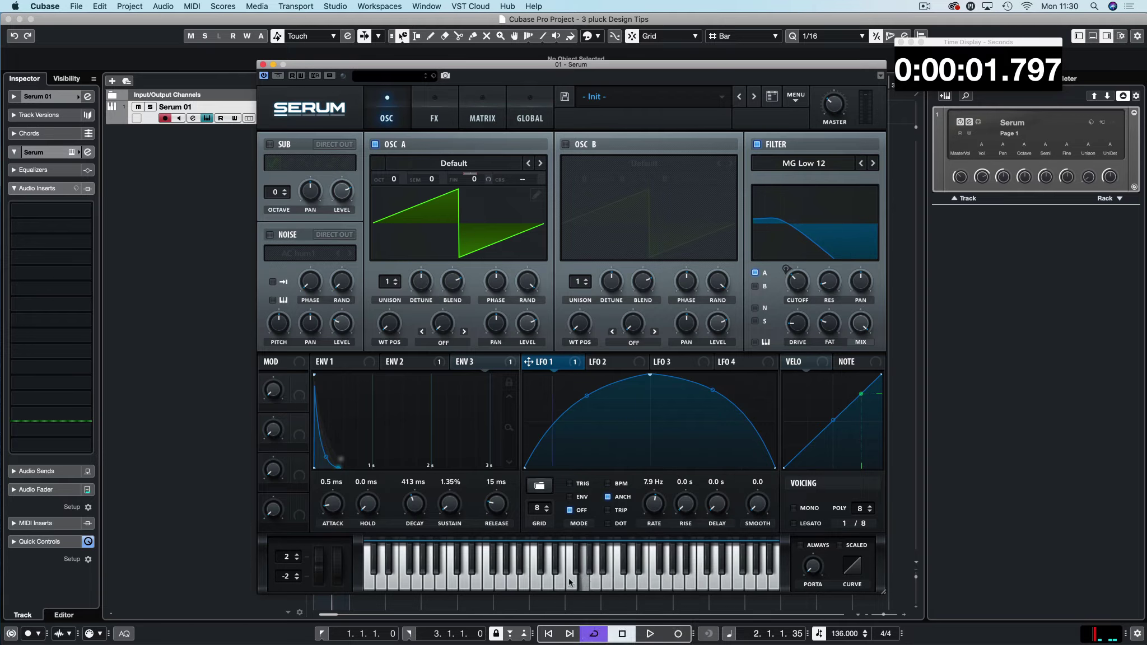
click(611, 580)
click(598, 583)
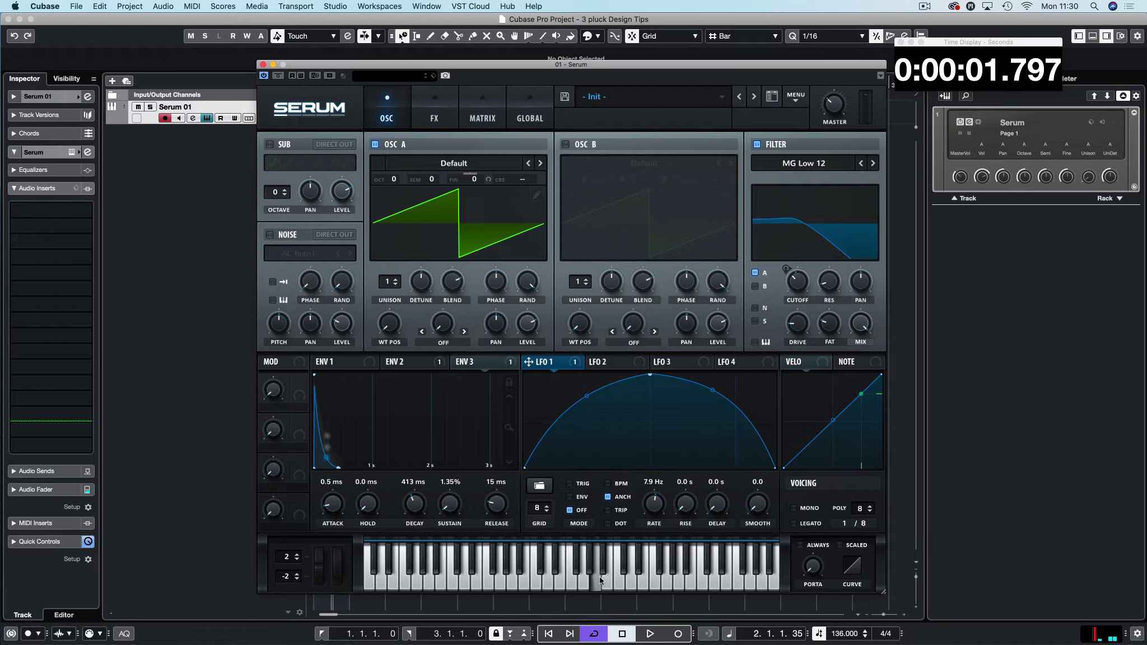
click(583, 582)
click(572, 582)
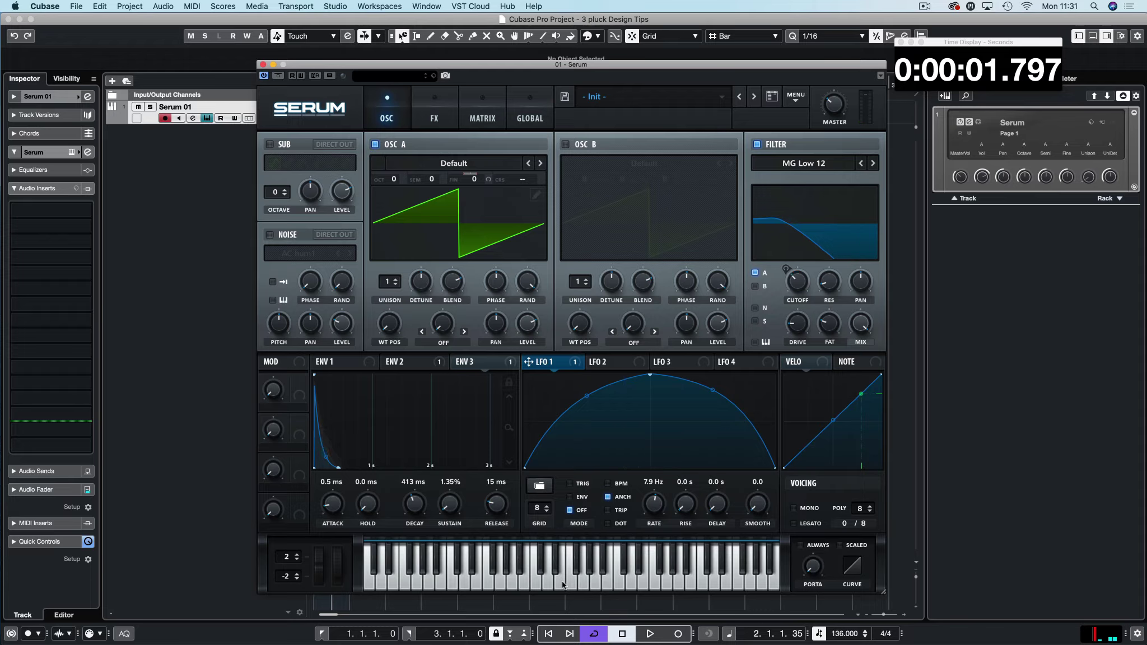
click(560, 583)
click(585, 583)
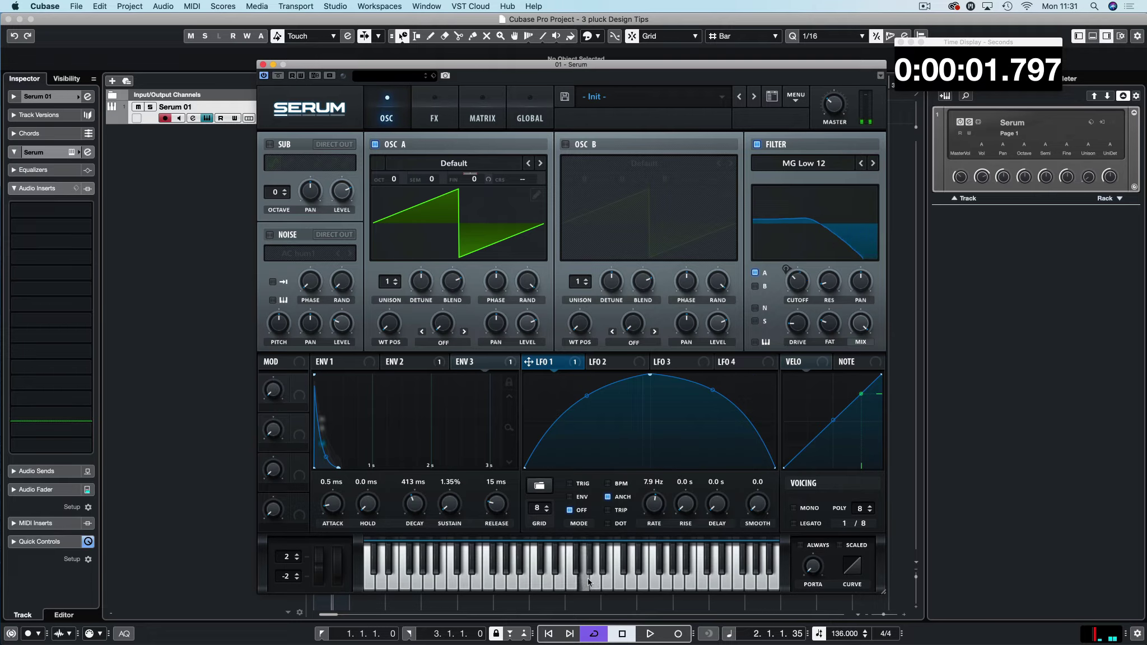
click(615, 582)
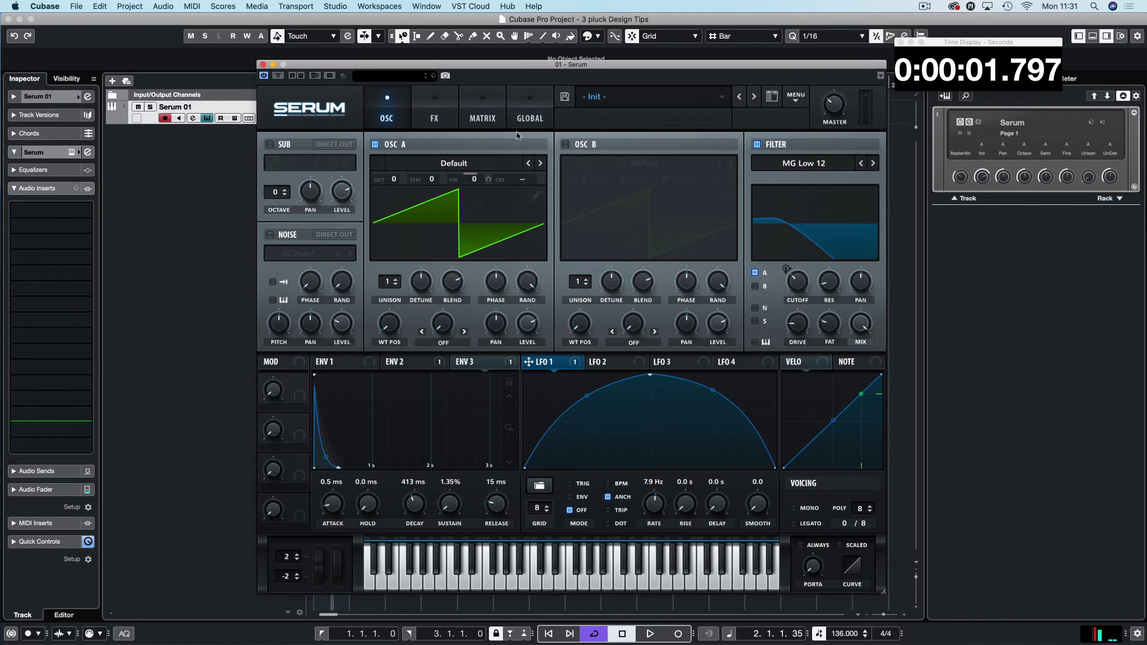
Re-enable the LFO 1 modulation on oscillator A's fine pitch and play a series of notes for comparison.
right_click(485, 179)
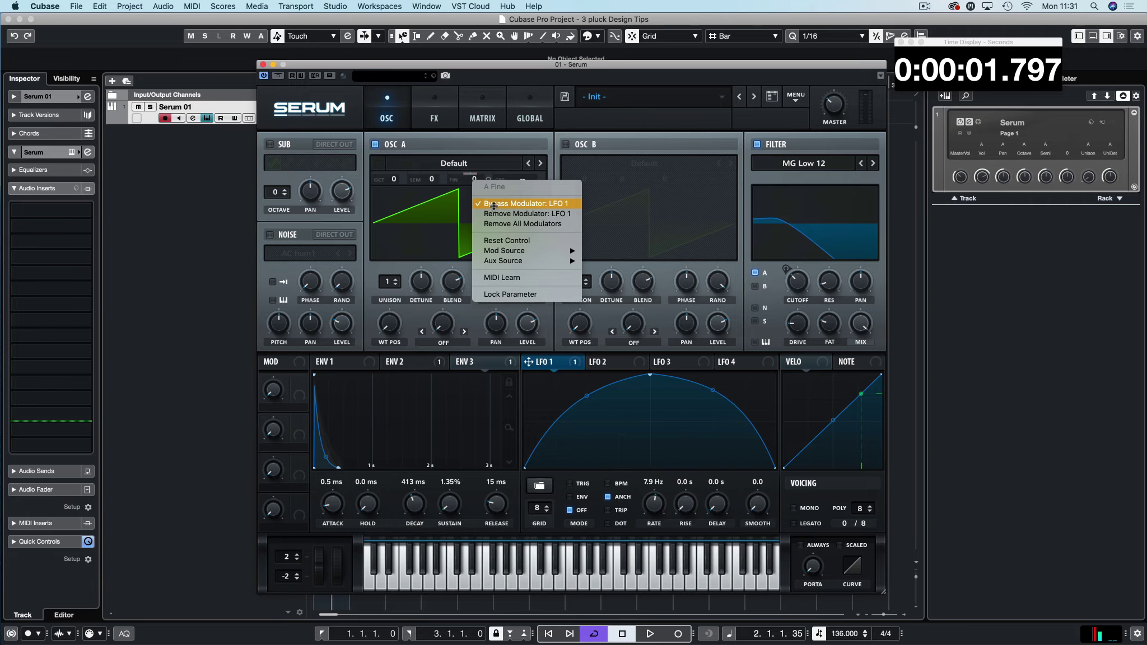
click(493, 204)
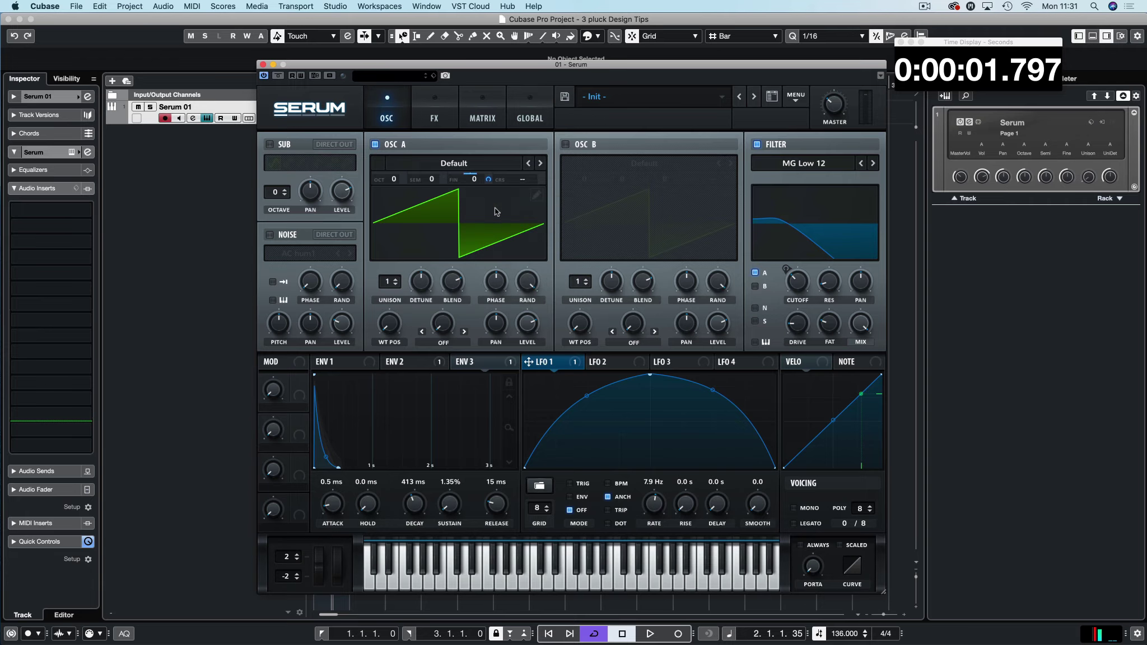
click(621, 583)
click(598, 582)
click(596, 582)
click(596, 582)
click(607, 582)
click(641, 584)
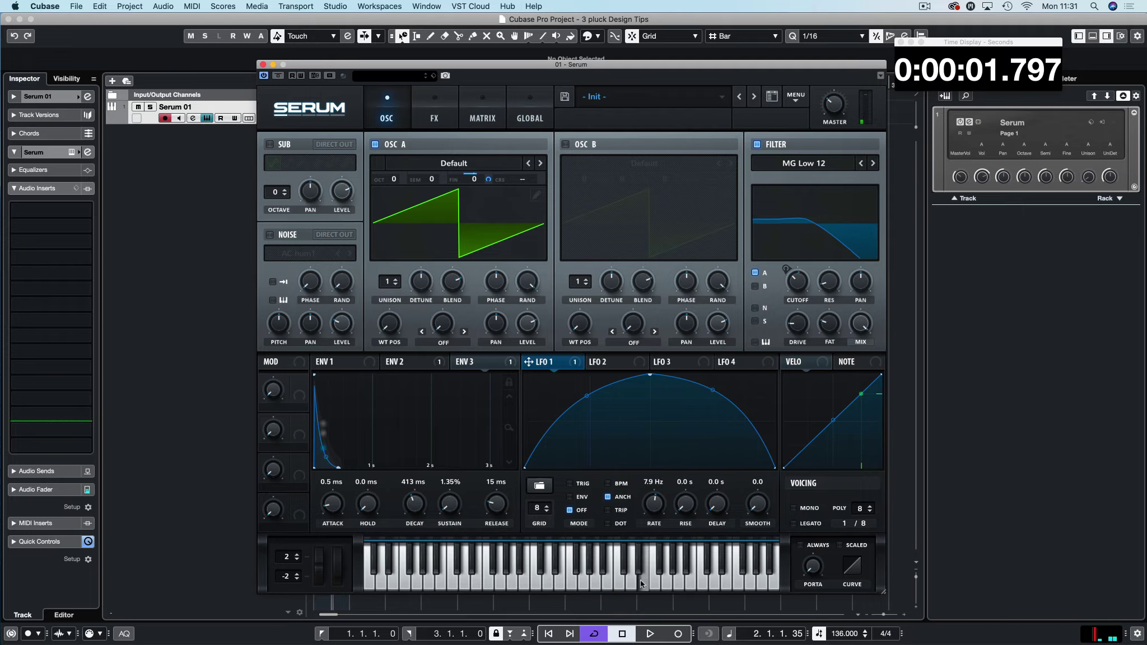
click(630, 582)
click(622, 582)
click(630, 583)
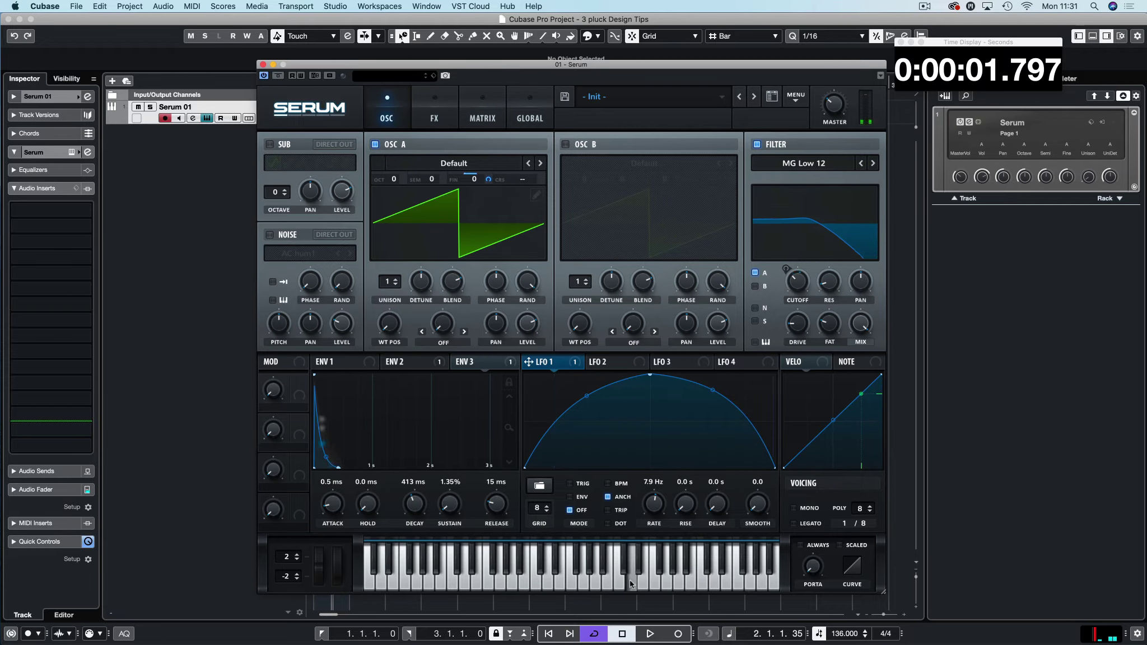
click(620, 582)
click(608, 583)
click(560, 583)
click(584, 582)
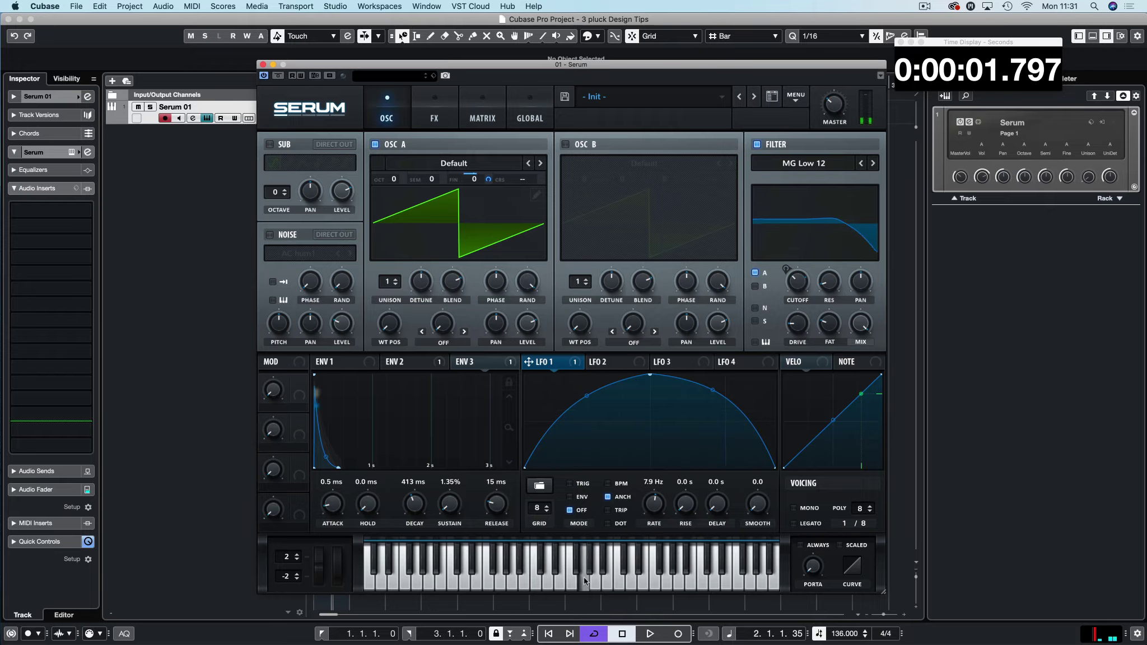
click(595, 583)
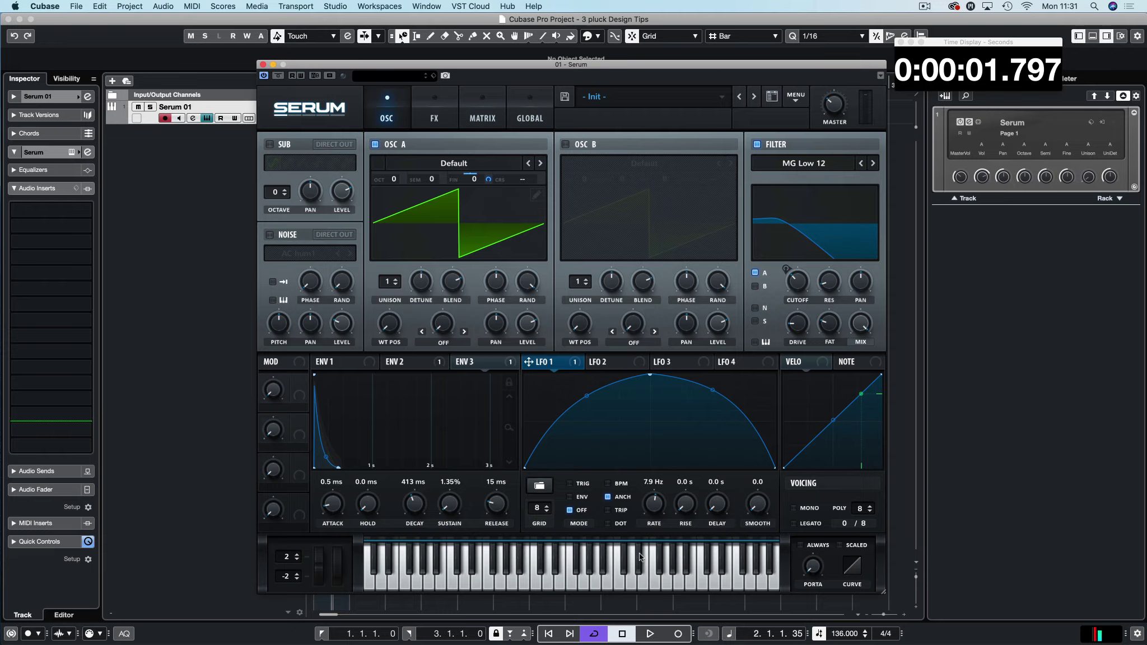
Create a new track version for the Serum 01 track and turn off the synth's filter.
key(super+shift+n)
click(757, 144)
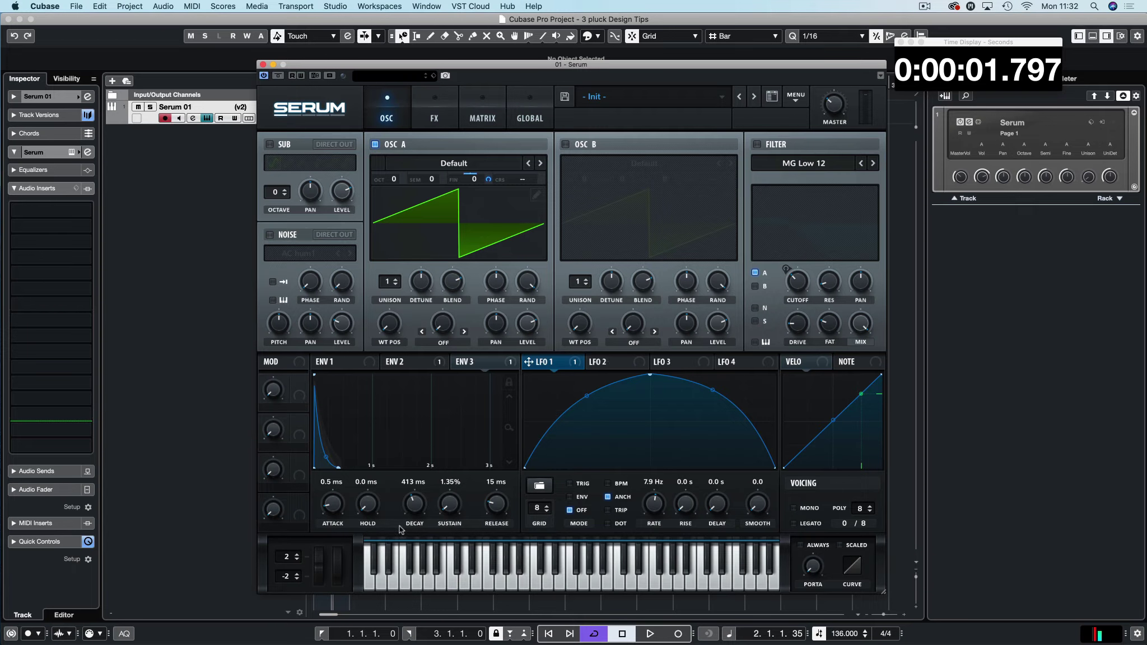
Set Env 1 to 1.81 s decay, -13.6 dB sustain and 1.10 s release, and play a few notes to check it.
click(334, 361)
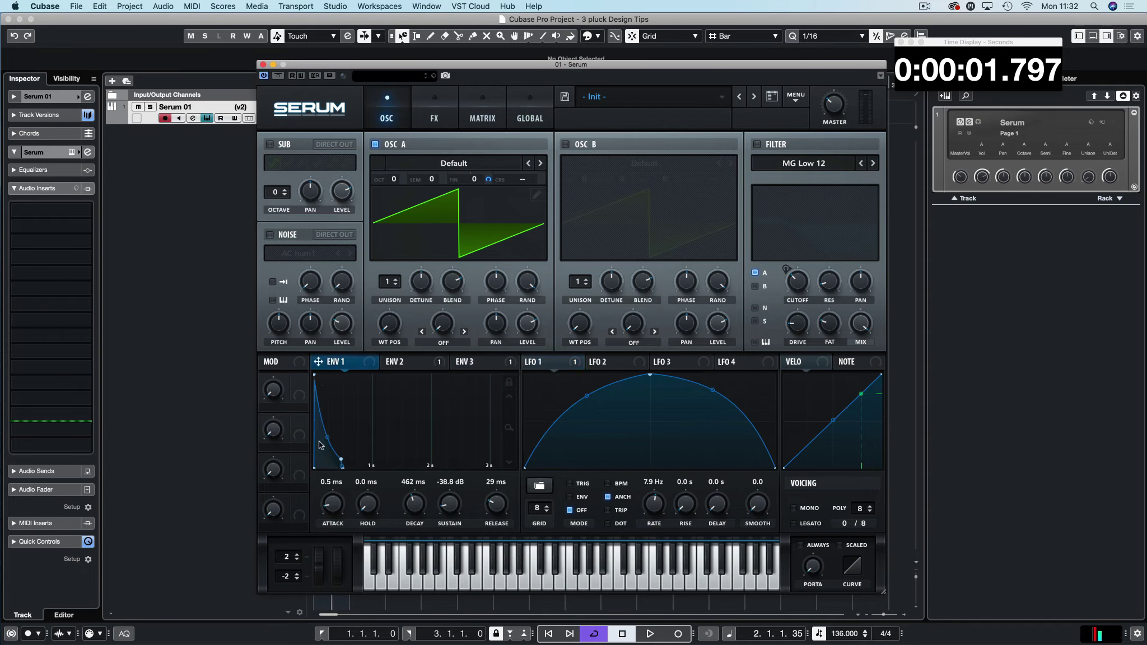
drag(339, 466, 421, 425)
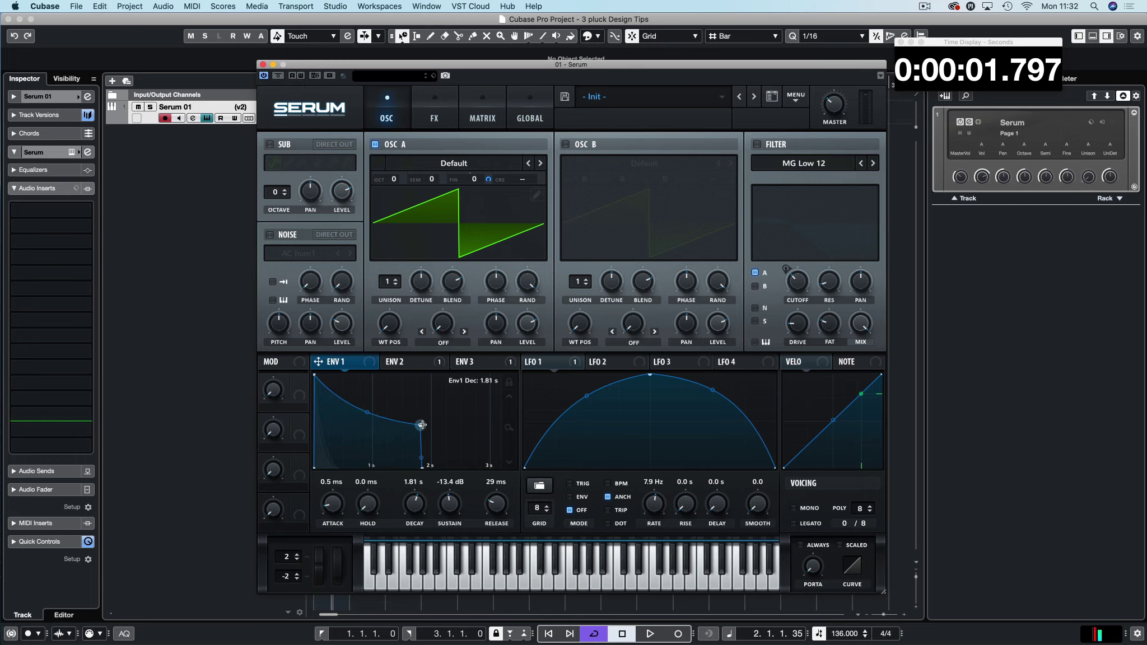
drag(424, 467, 523, 477)
click(609, 582)
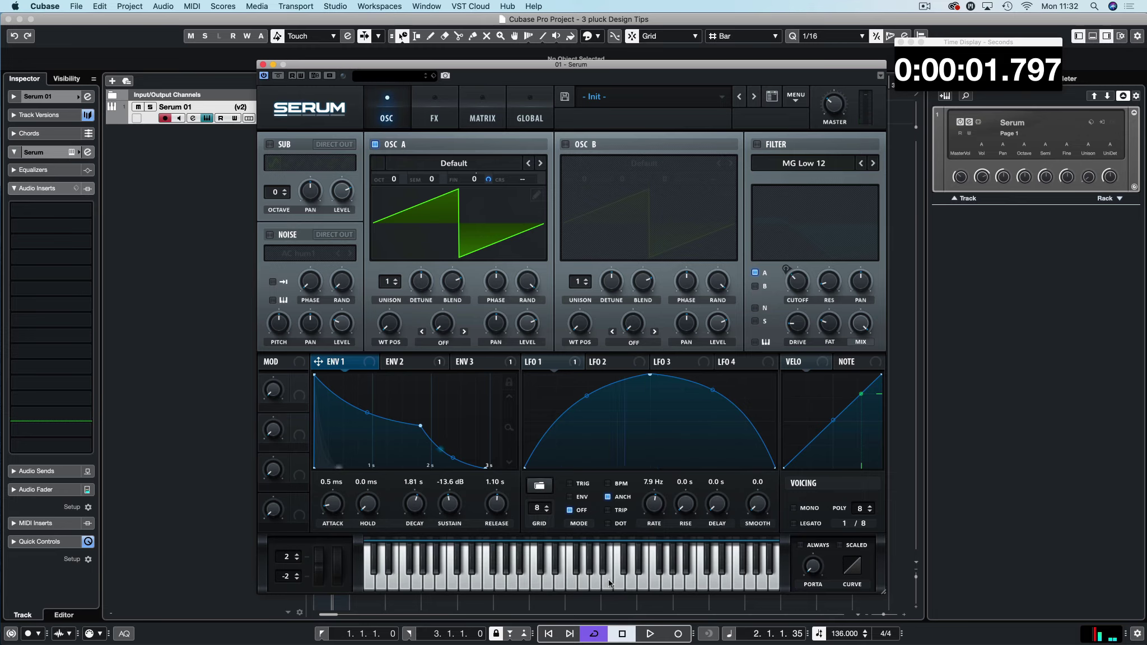
click(615, 583)
click(590, 584)
click(570, 585)
Increase the LFO 1 modulation depth on oscillator A's fine pitch and set the LFO 1 rate to 5.6 Hz.
drag(530, 362, 497, 230)
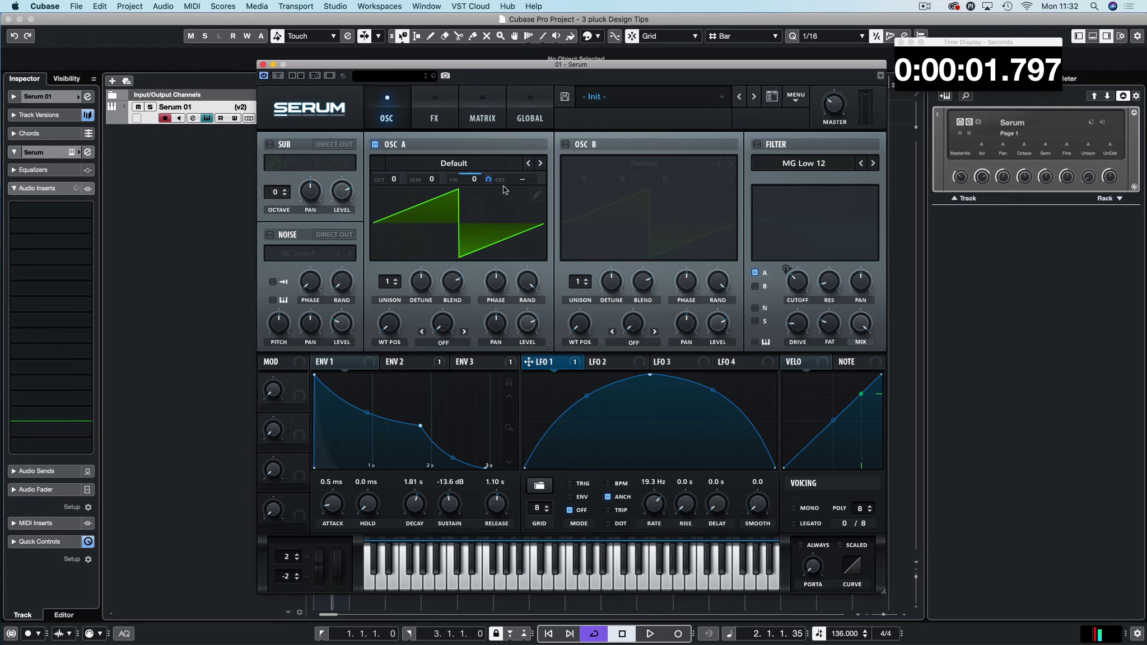
click(608, 566)
drag(647, 509, 649, 532)
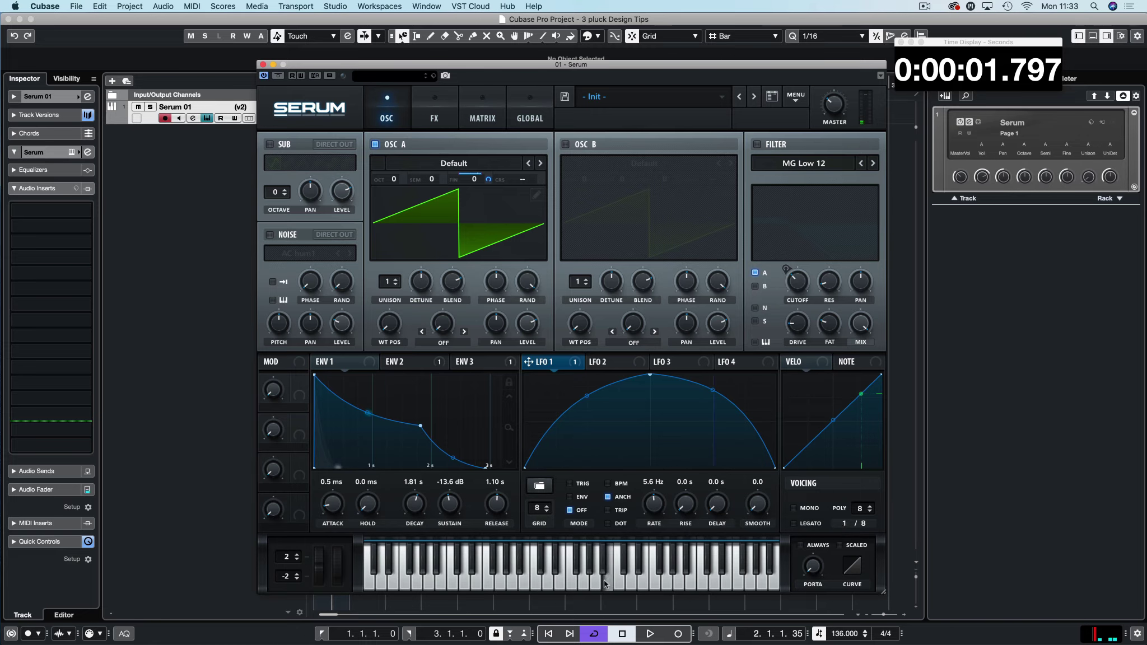
mouse_move(491, 183)
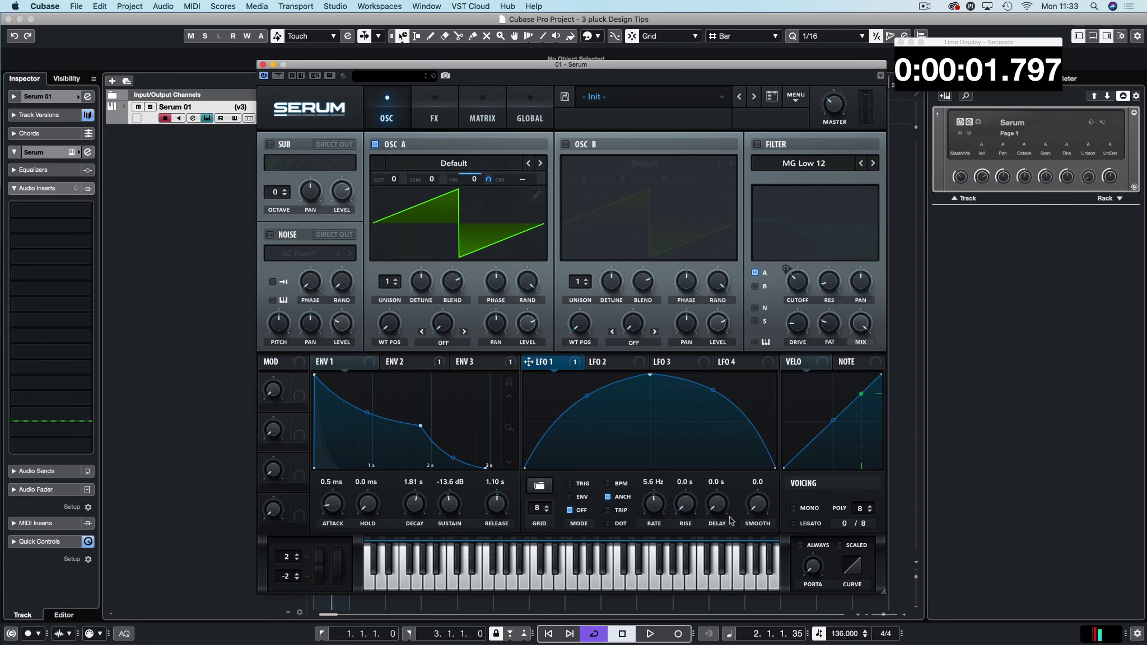
Set the LFO 1 delay to 1.0 s and rise to 1.5 s, playing notes to check the gradual vibrato.
click(634, 585)
drag(722, 502, 725, 480)
click(626, 580)
click(651, 577)
drag(688, 506, 684, 451)
click(662, 584)
drag(662, 585, 653, 583)
click(654, 583)
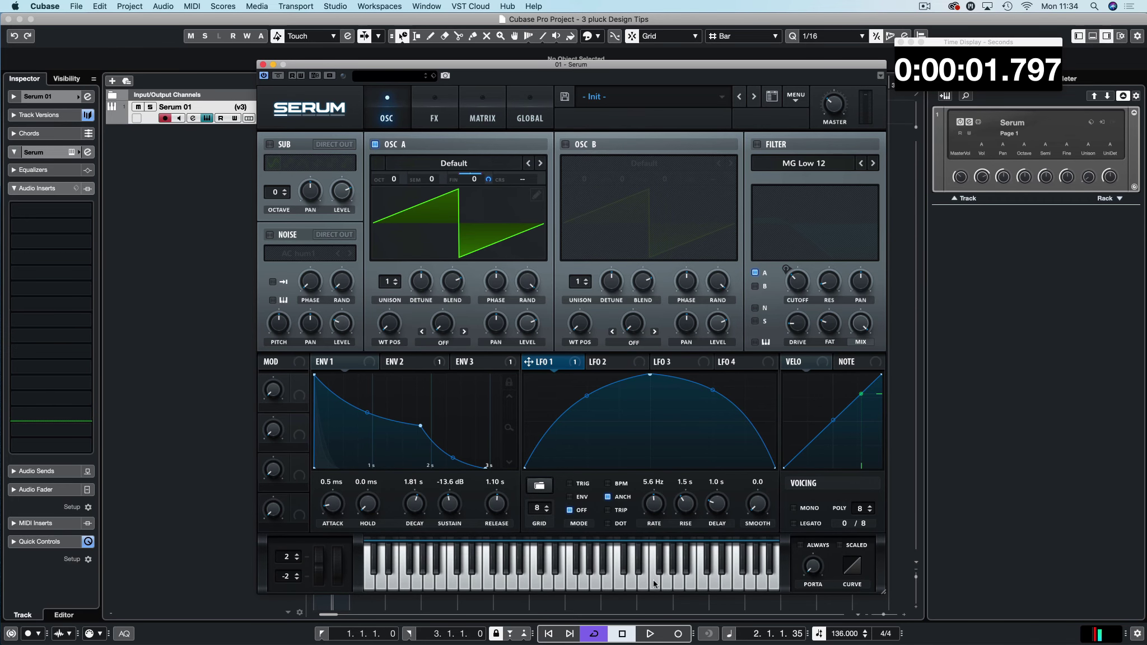